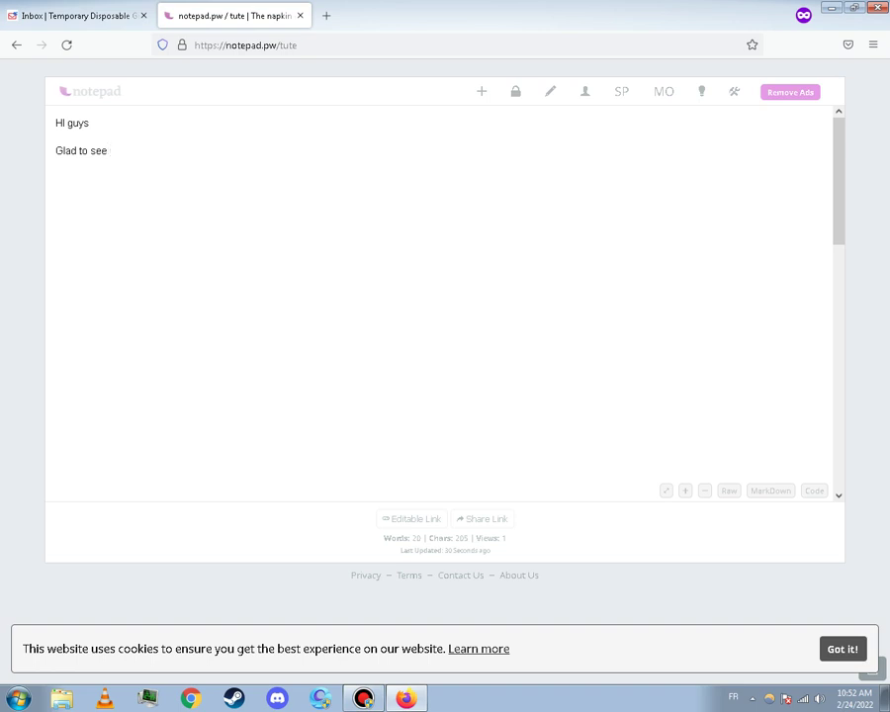
Finish the 'Glad to see u again' greeting and add a 'today tute' line
text(u agin)
key(BackSpace)
key(BackSpace)
text(ain)
key(Return)
text(oday)
key(BackSpace)
key(BackSpace)
key(BackSpace)
text(todays)
key(BackSpace)
key(Return)
key(BackSpace)
text(tu)
text(te)
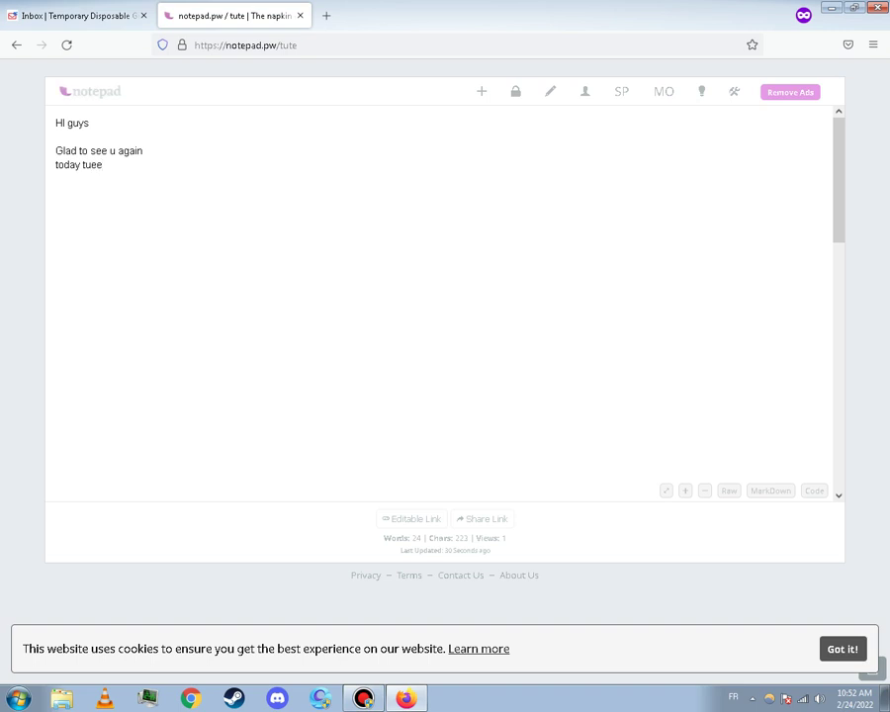
key(BackSpace)
key(BackSpace)
text(te)
key(Return)
Add lines 'is on shopify link', 'to get 120 days freee trail' and 'it's really great'
text(is on shopify link)
key(Return)
text(to g)
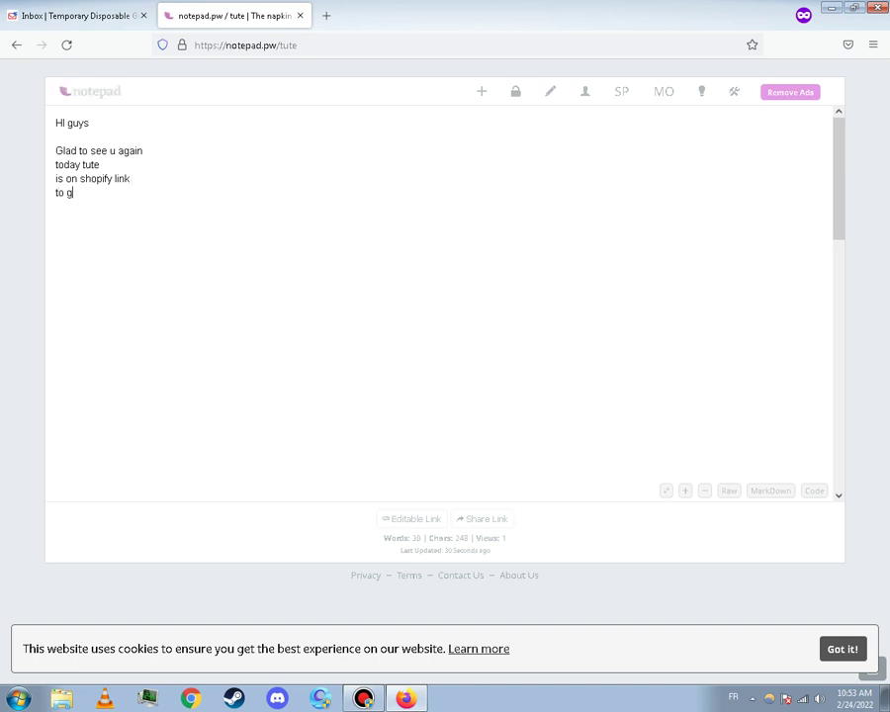
text(et 120 d)
text(ays fr)
text(ee)
text(e tr)
text(ail)
key(Return)
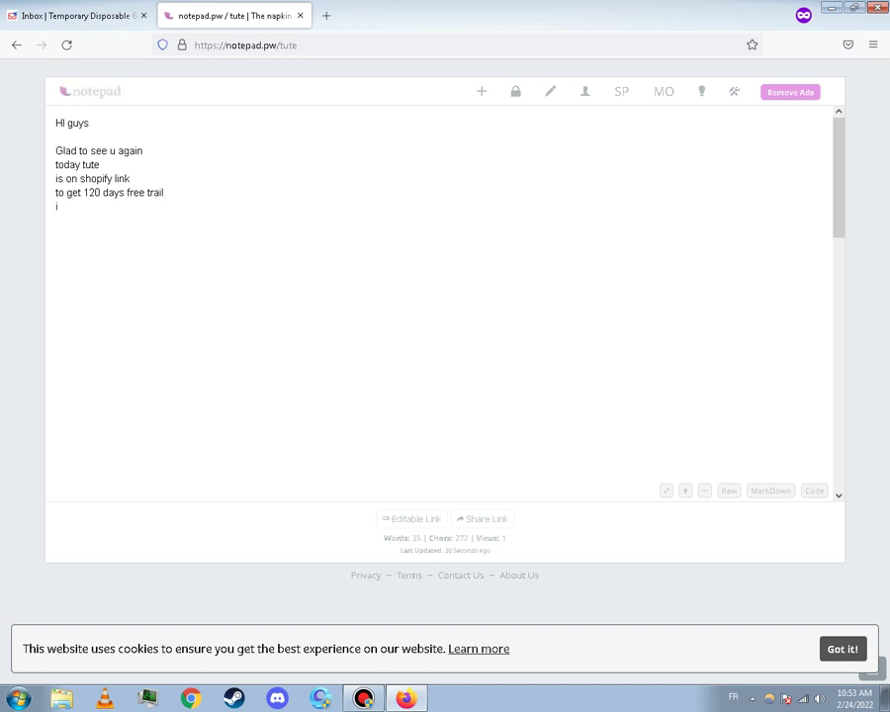
text(it's really great)
Add a line about doing your test before jumping into the paid option, fixing its typos
key(Return)
text(for )
text(r doi)
text(ng y)
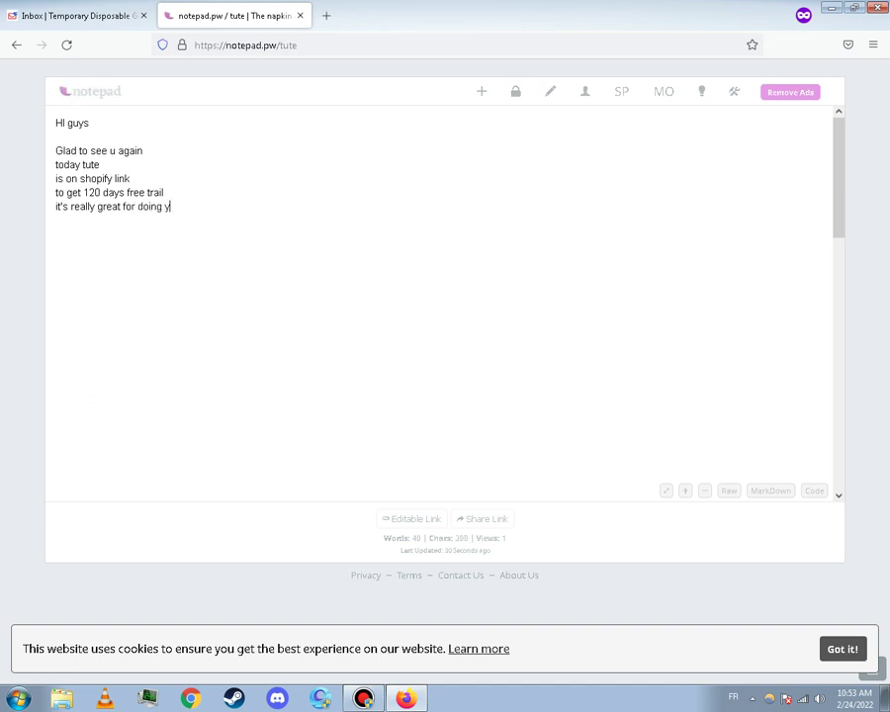
text(our test before jump ibn)
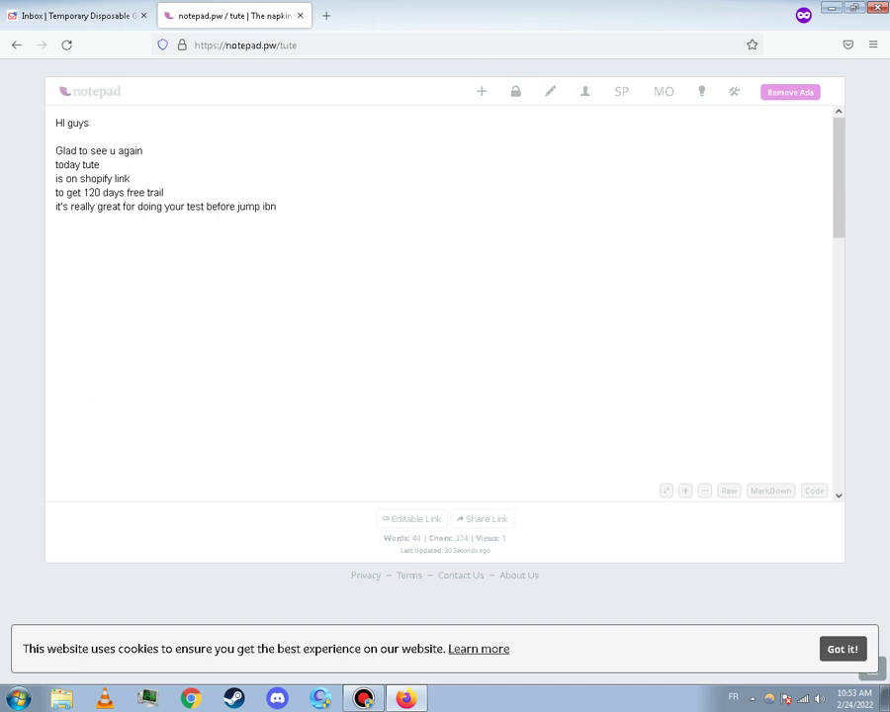
click(56, 205)
key(BackSpace)
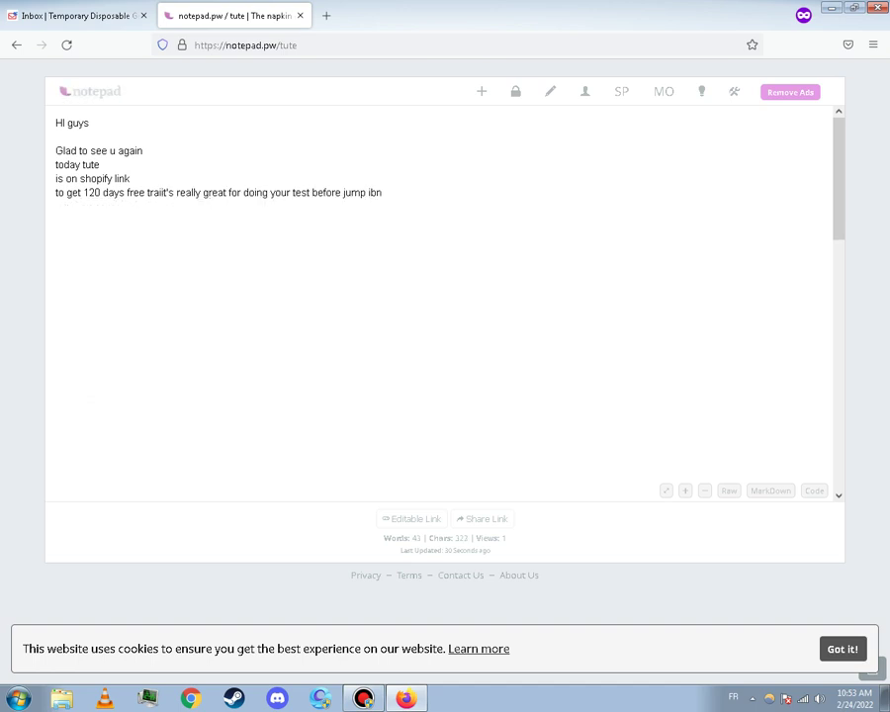
text(l)
key(Return)
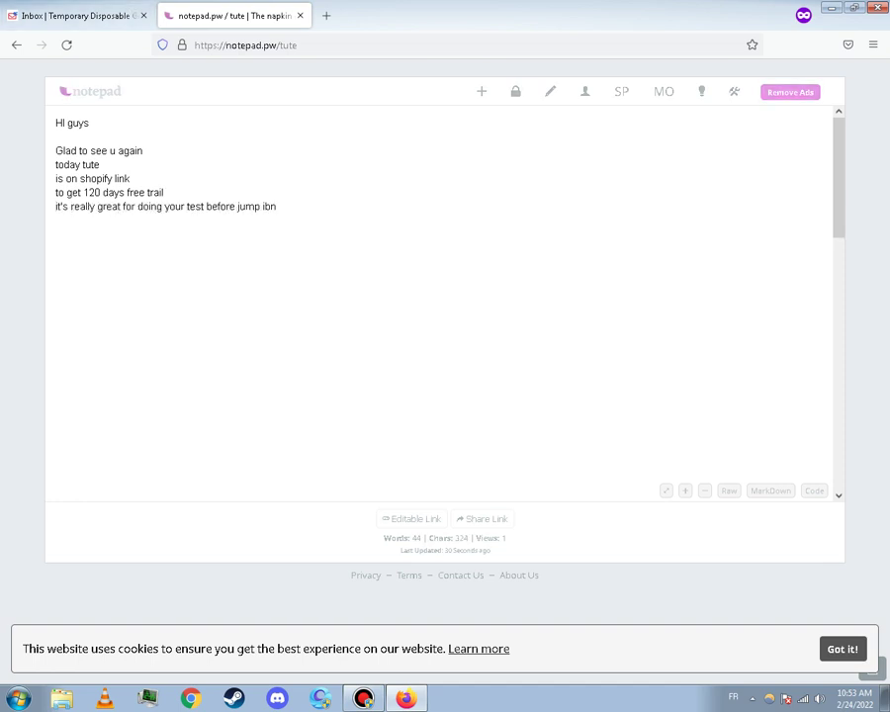
key(BackSpace)
key(BackSpace)
text(nto paid option)
Start a new paragraph with 'so without further let's go' and 'first'
key(Return)
key(Return)
key(Return)
text(so with)
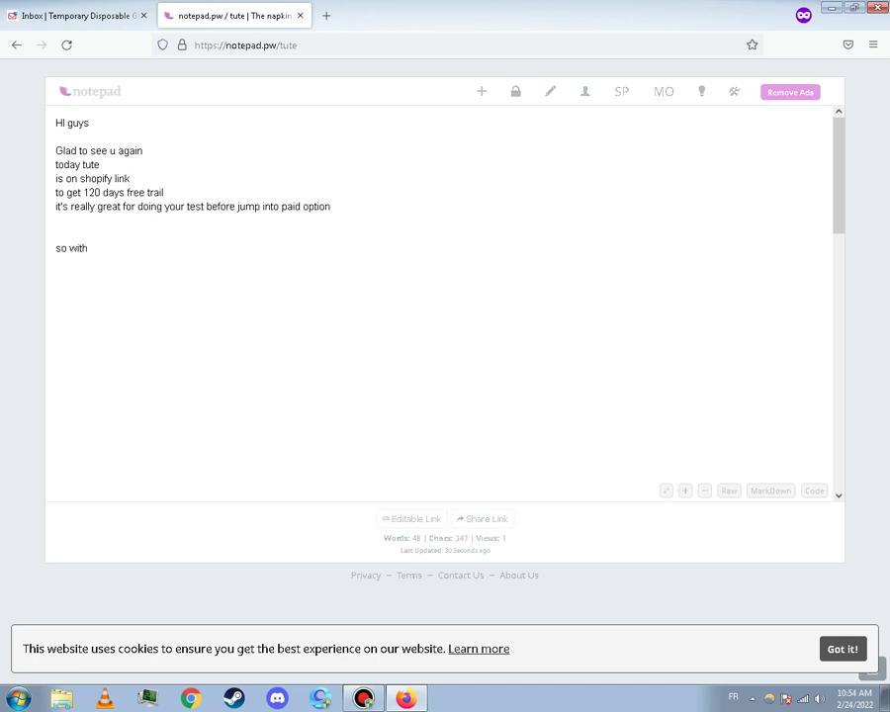
text(out further let's go   h)
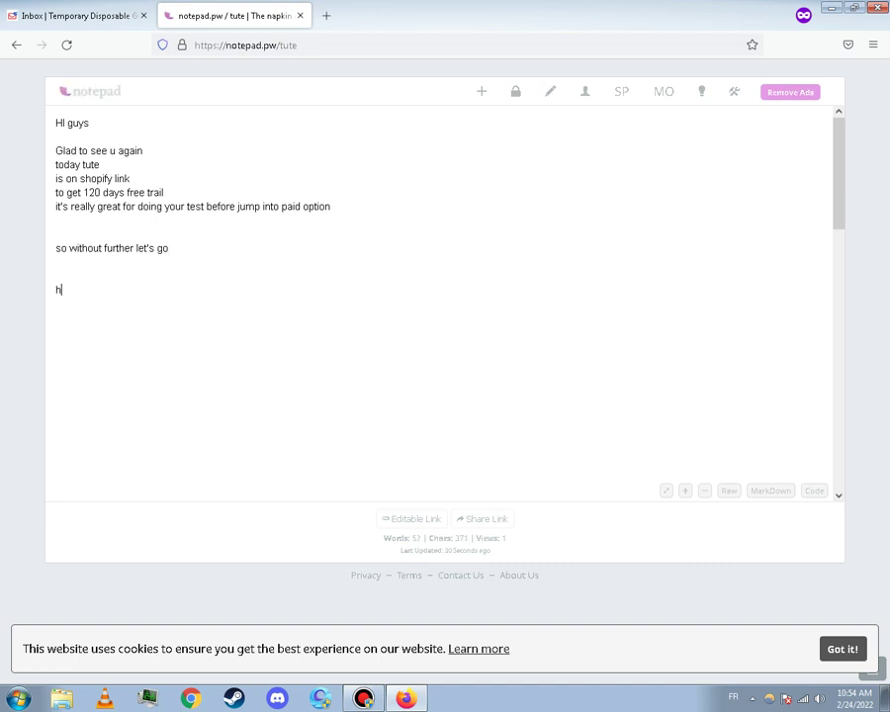
text(ad)
key(BackSpace)
key(BackSpace)
key(BackSpace)
text(first)
key(Return)
key(Return)
Add the line 'head over the link below in the desription', correcting its spelling
text(head over the link below in the des)
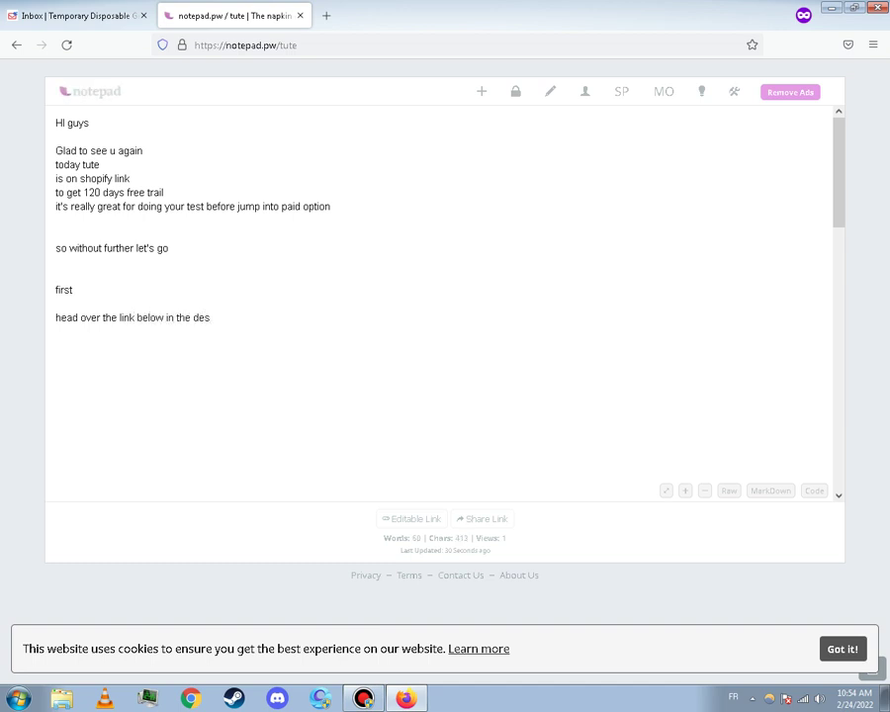
text(riptoon)
key(Return)
key(BackSpace)
key(BackSpace)
key(BackSpace)
key(BackSpace)
key(BackSpace)
text(tion)
key(Return)
key(BackSpace)
key(BackSpace)
key(BackSpace)
text(ion)
key(Return)
scroll(445, 296, down, 5)
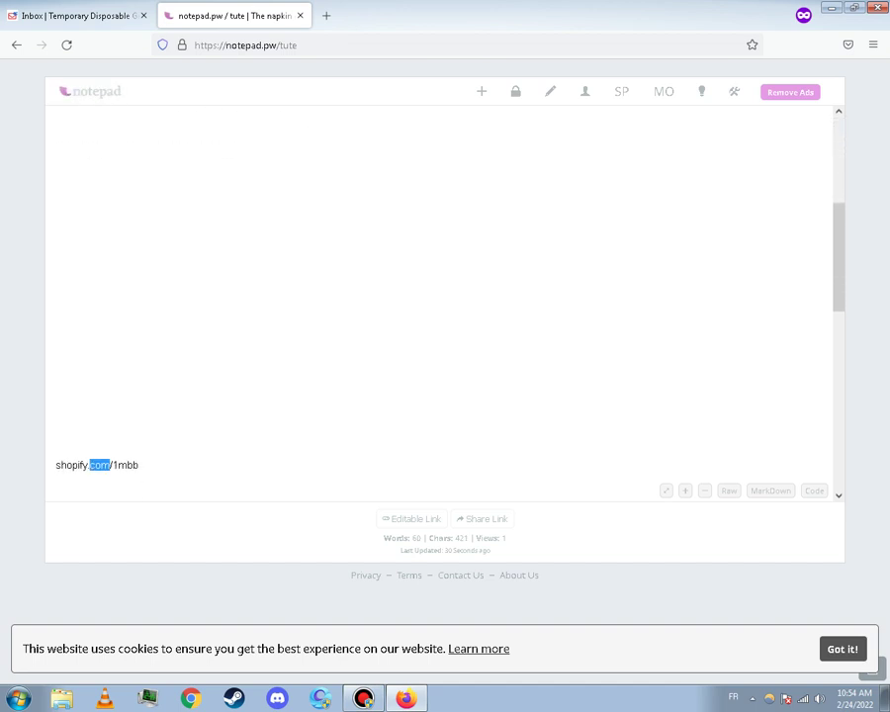
triple_click(89, 465)
key(ctrl+c)
key(ctrl+shift+p)
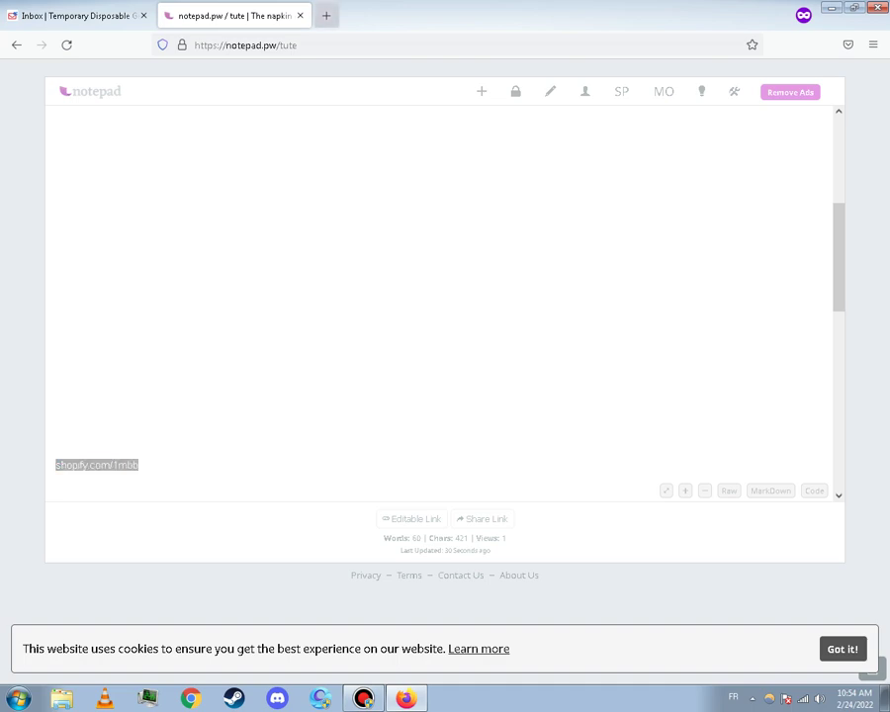
key(ctrl+v)
key(Return)
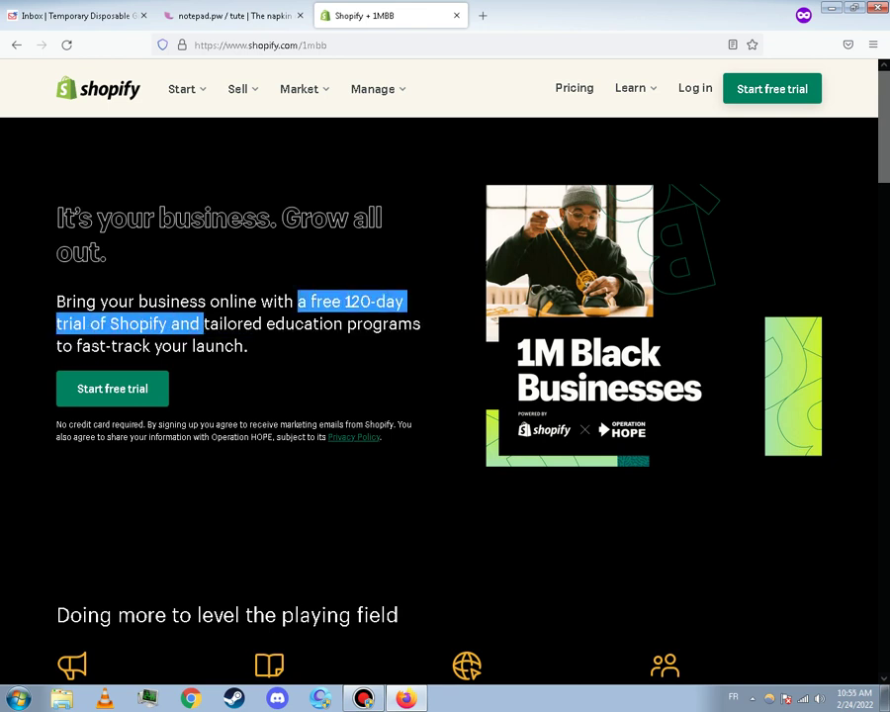
Start the Shopify free trial, then return to the notes tab
click(112, 388)
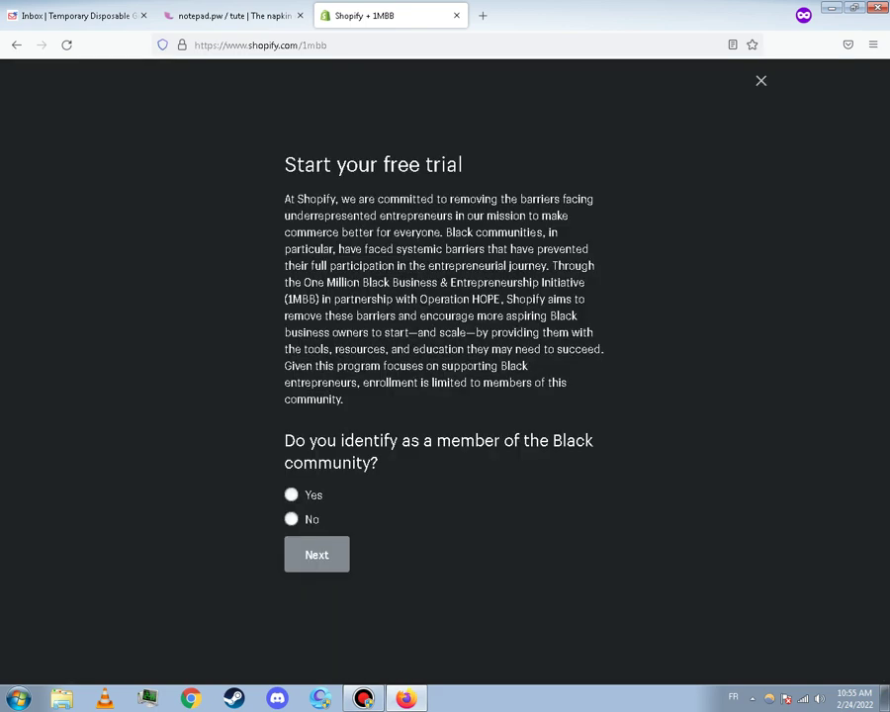
click(234, 16)
scroll(445, 297, up, 3)
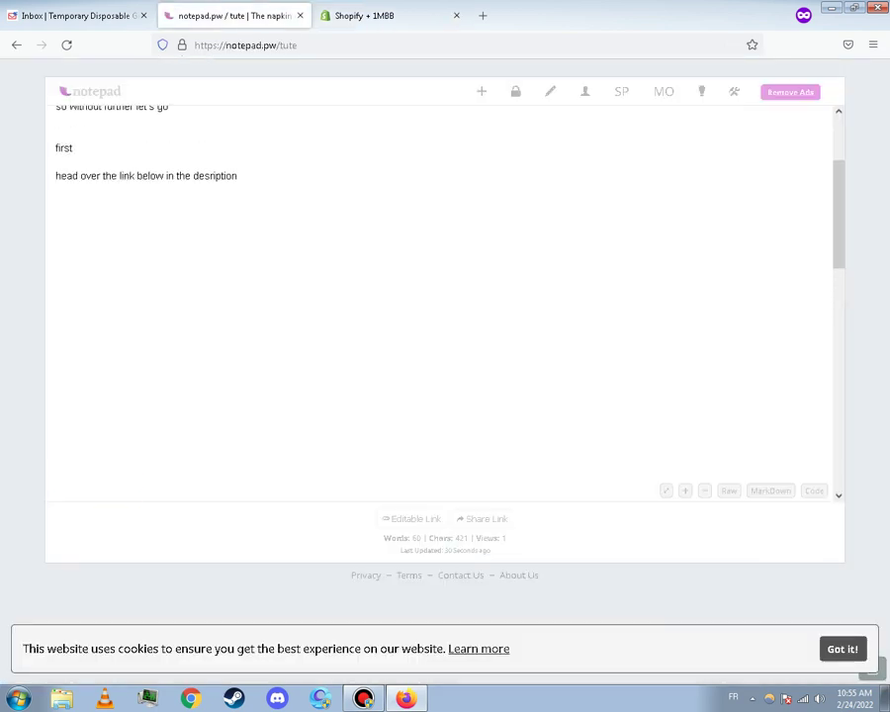
Type 'all you need to do is hit the start free trail button' in the note
text(all you need to do is h)
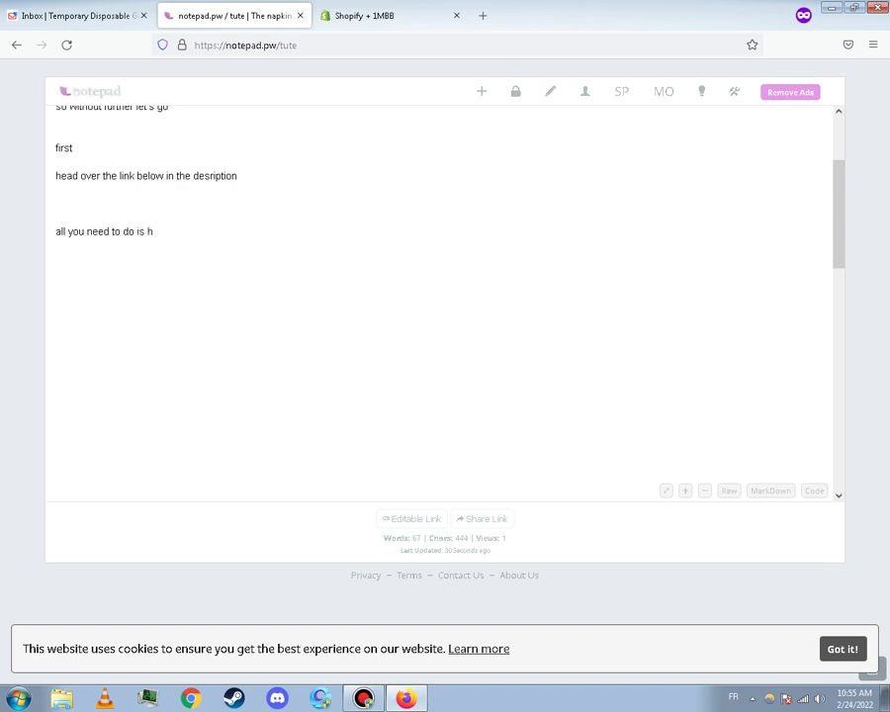
text(i)
text(creat)
key(BackSpace)
key(BackSpace)
text(start free trail buttom)
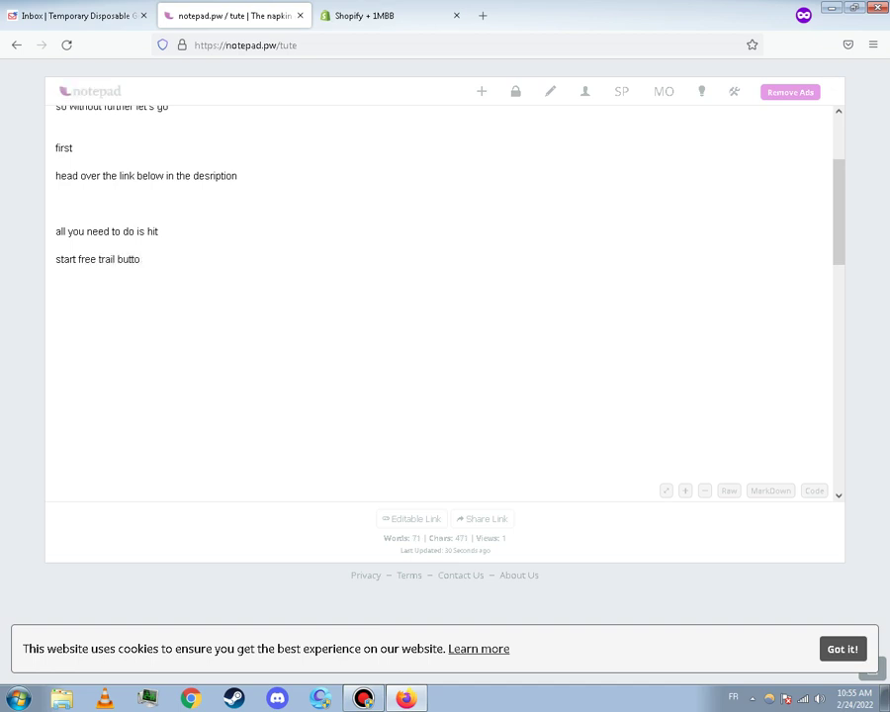
key(BackSpace)
text(n)
key(Return)
Add lines 'and chose yes or no it doesnt matter actualy', cleaning up typos and line breaks
text(and fill ibnfoi)
key(BackSpace)
key(BackSpace)
key(BackSpace)
key(BackSpace)
key(BackSpace)
key(BackSpace)
key(Return)
key(Return)
key(BackSpace)
text(chodsseb)
key(BackSpace)
text(ye)
click(56, 288)
key(BackSpace)
text(s)
key(BackSpace)
key(Return)
text(s or no it do)
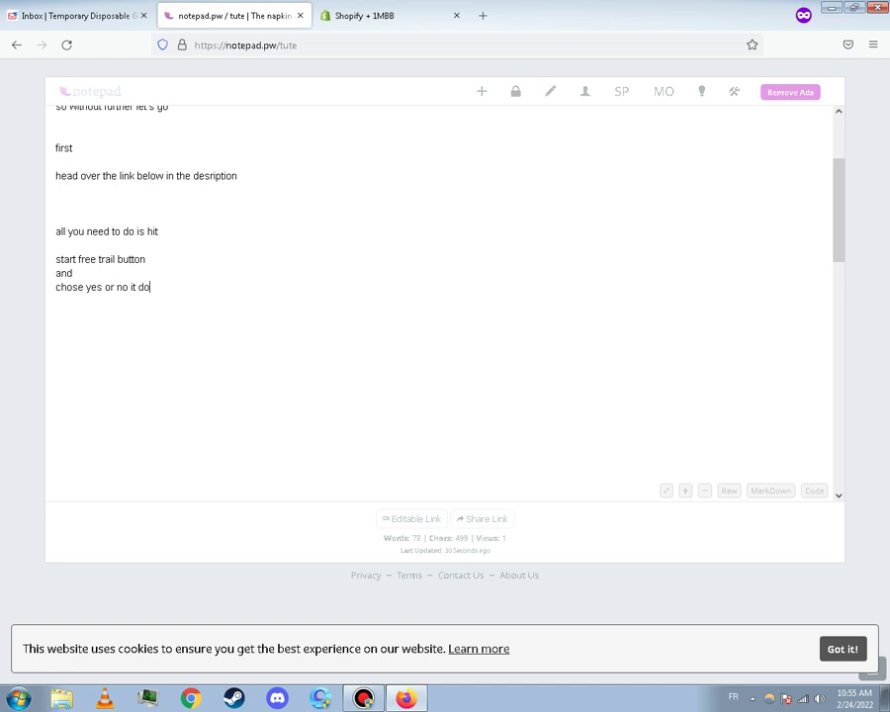
text(oesnt matter )
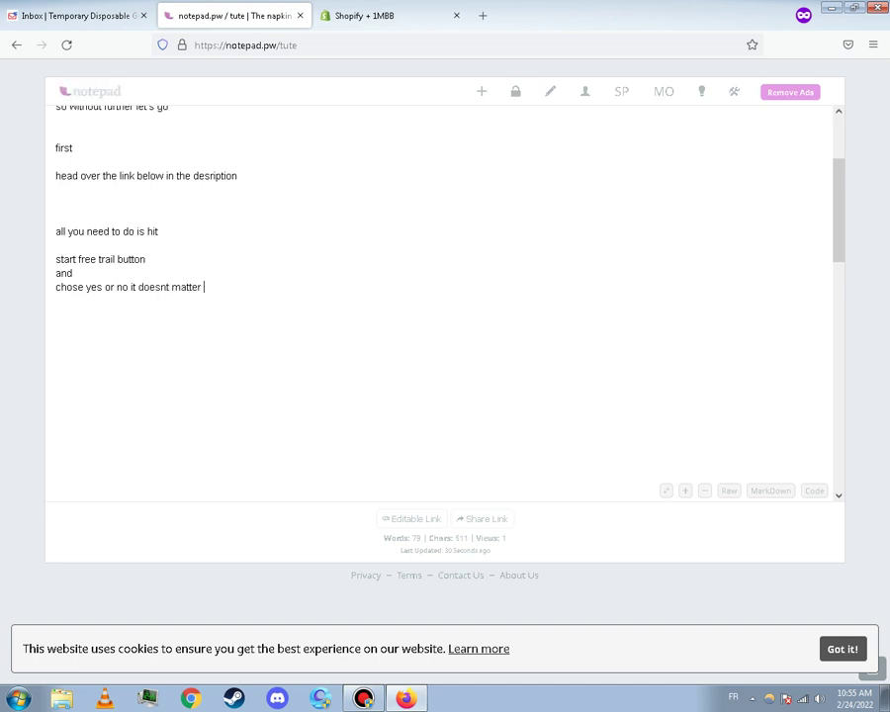
text(actualy)
text(ly)
key(BackSpace)
key(BackSpace)
key(ctrl+Tab)
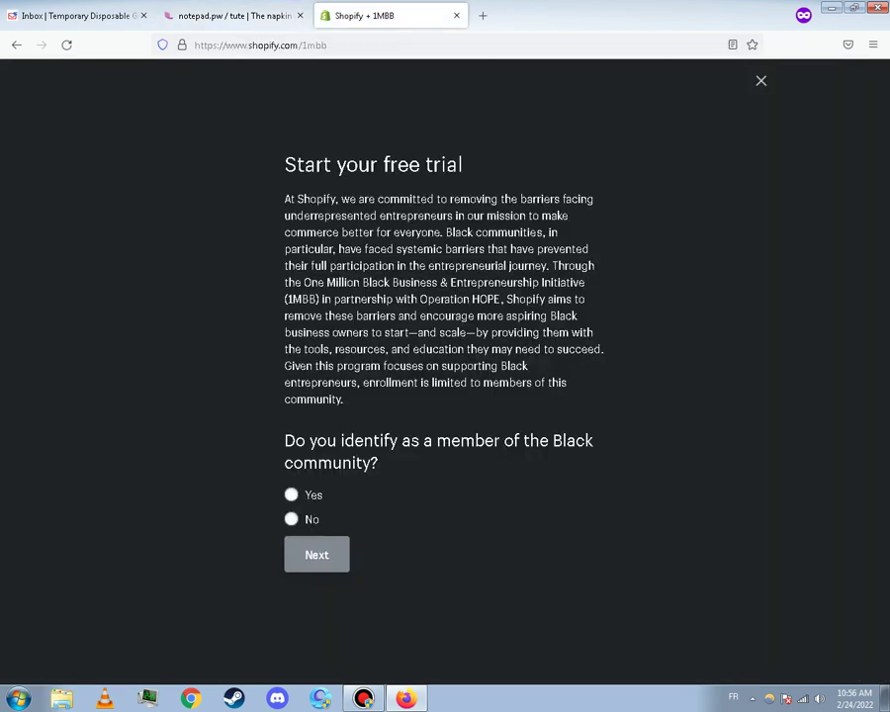
Answer Yes to the community question and continue to the 120-day trial sign-up form
click(292, 494)
click(316, 555)
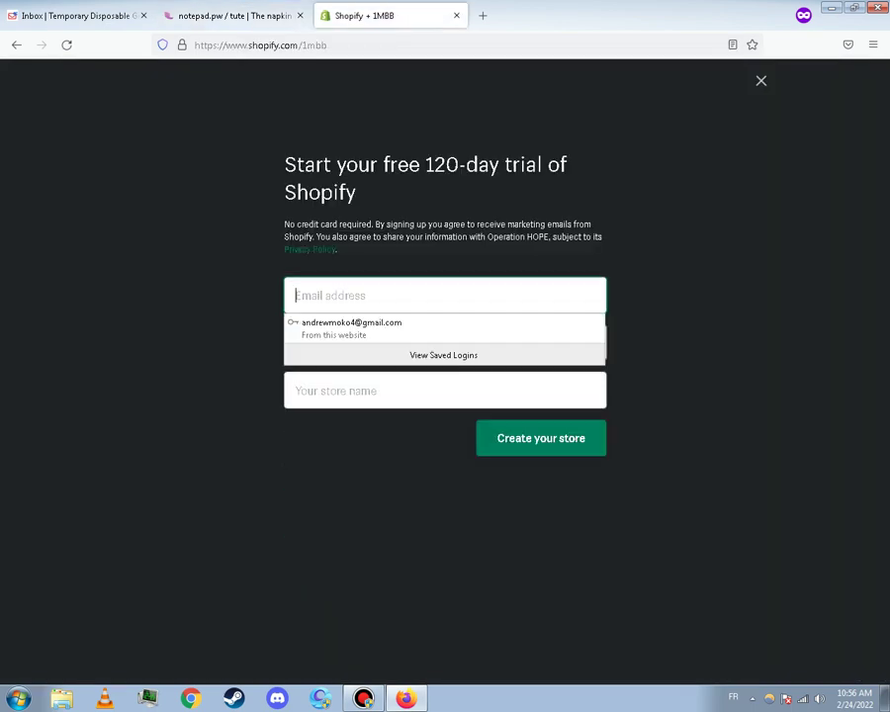
key(ctrl+shift+Tab)
key(Return)
key(Return)
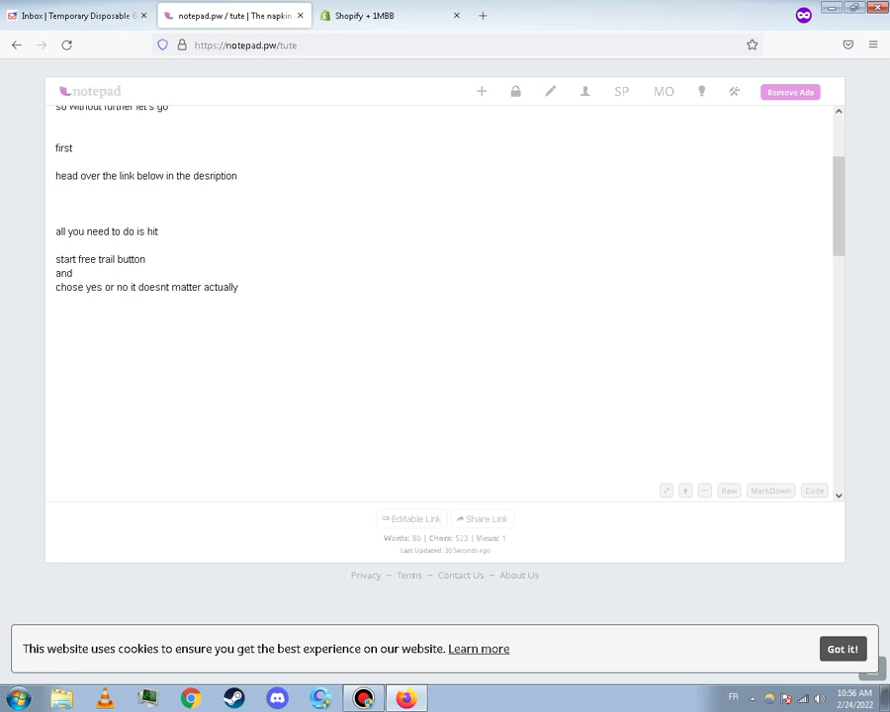
Add a 'fill your info' line to the notes, then move on to the temporary inbox
text(fill yout)
key(BackSpace)
key(BackSpace)
text(r infi)
key(BackSpace)
key(BackSpace)
text(fo)
key(ctrl+Tab)
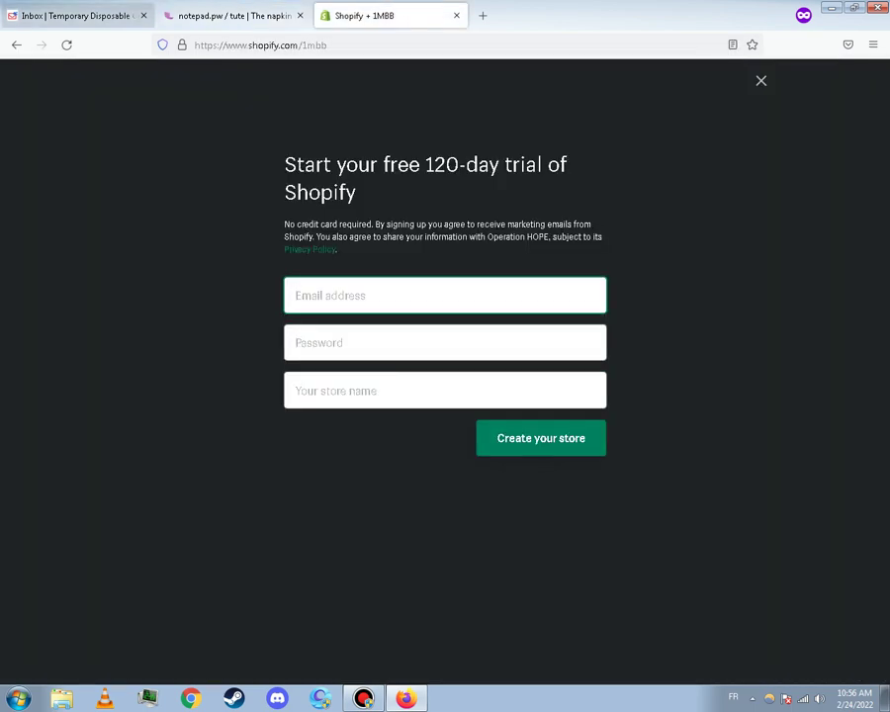
key(ctrl+Tab)
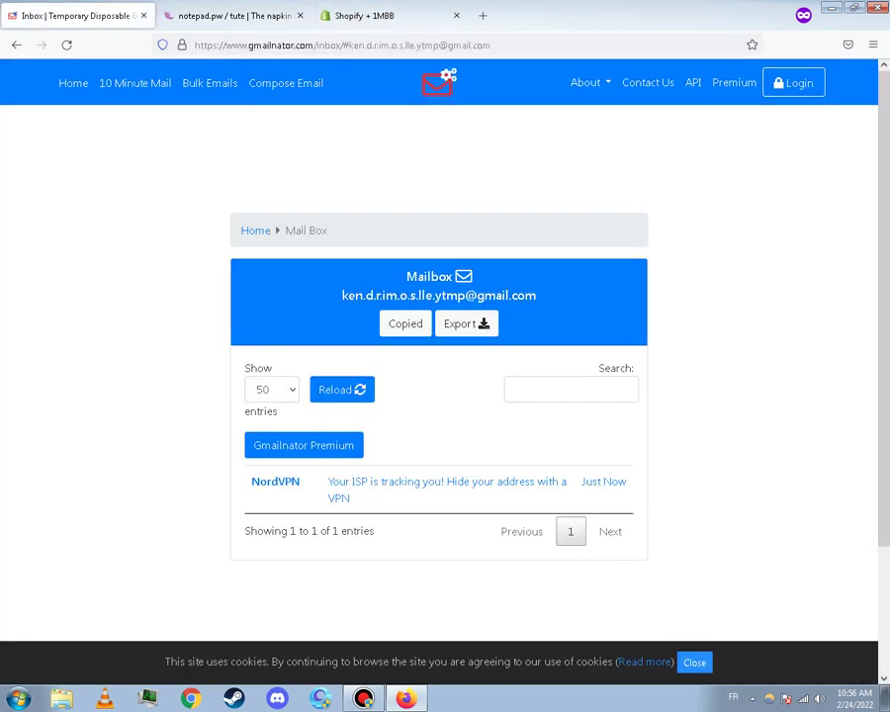
click(73, 83)
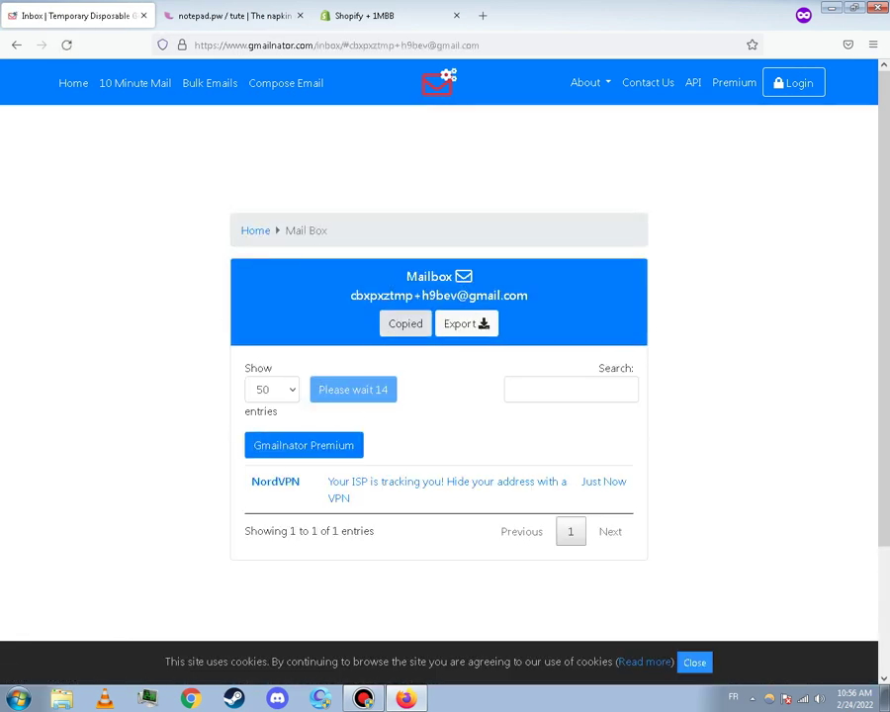
click(365, 16)
right_click(328, 305)
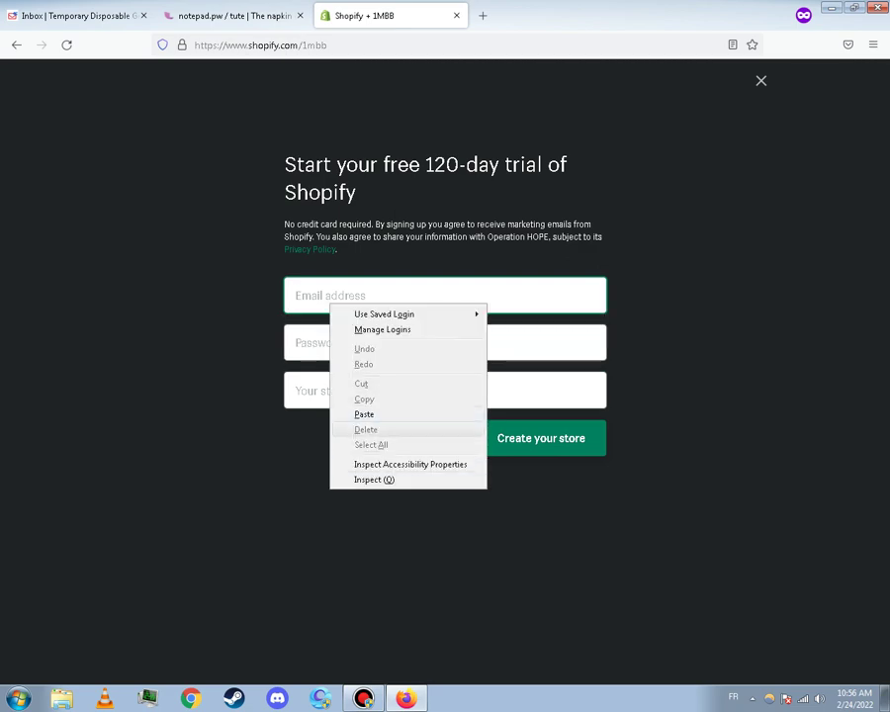
Paste the temporary email and a generated password, then restart the trial answering Yes
click(364, 413)
key(Tab)
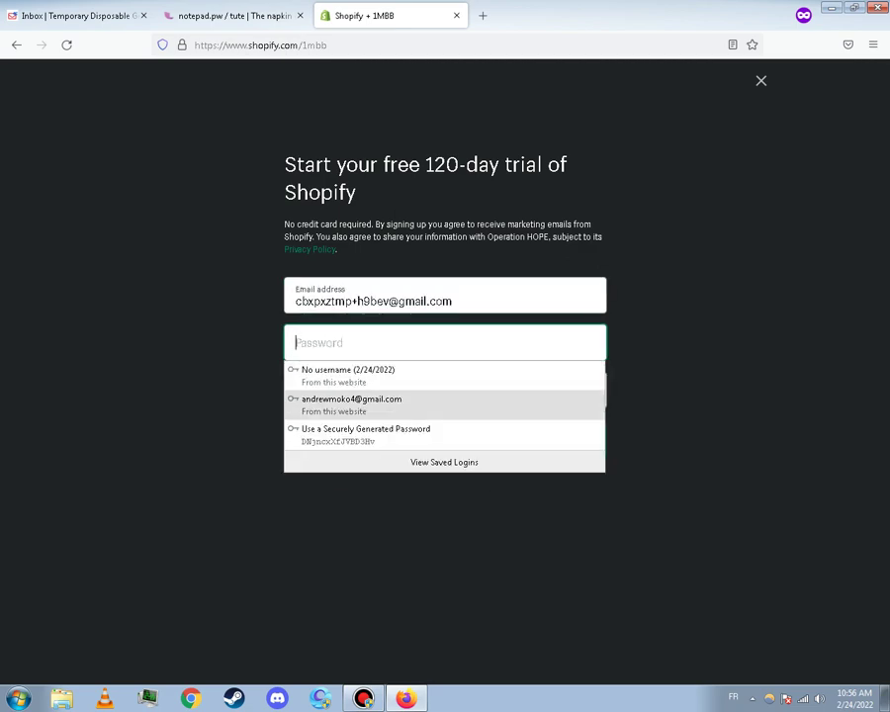
key(Down)
key(Return)
key(Escape)
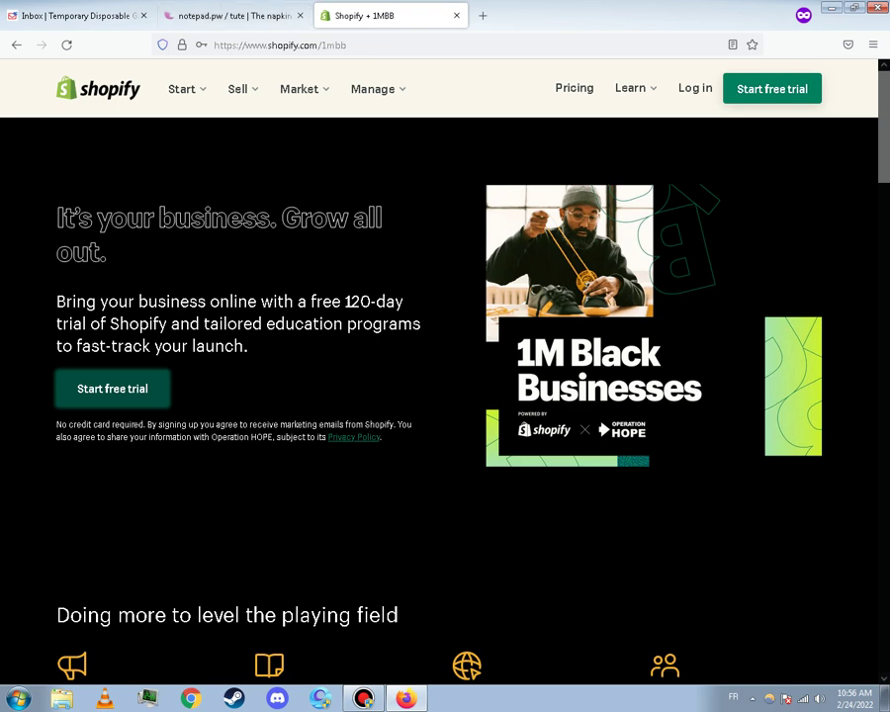
key(Return)
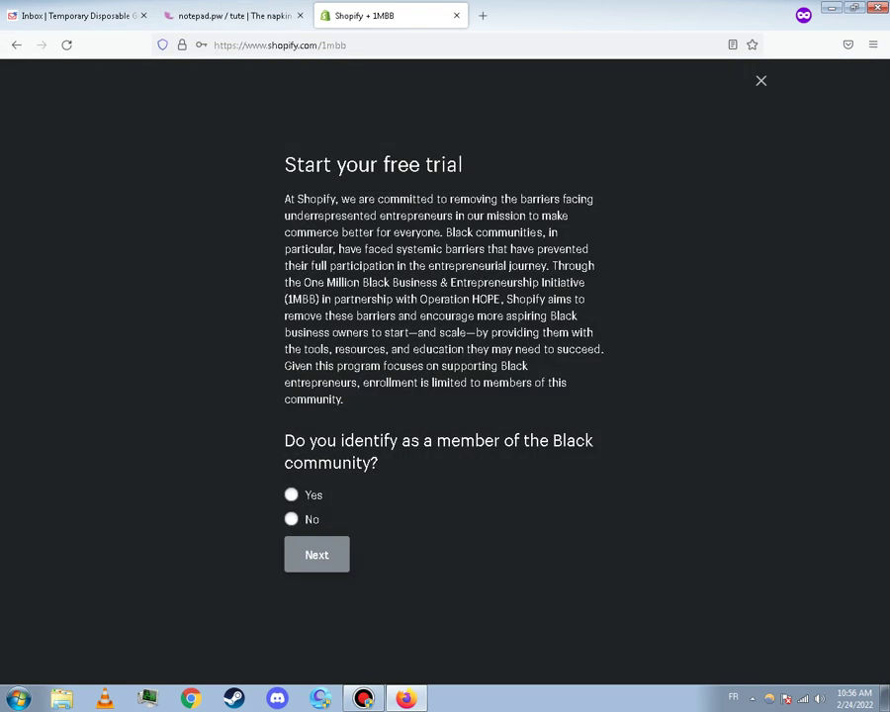
click(291, 495)
click(317, 555)
Paste the temporary email again and fill in a generated password
right_click(363, 289)
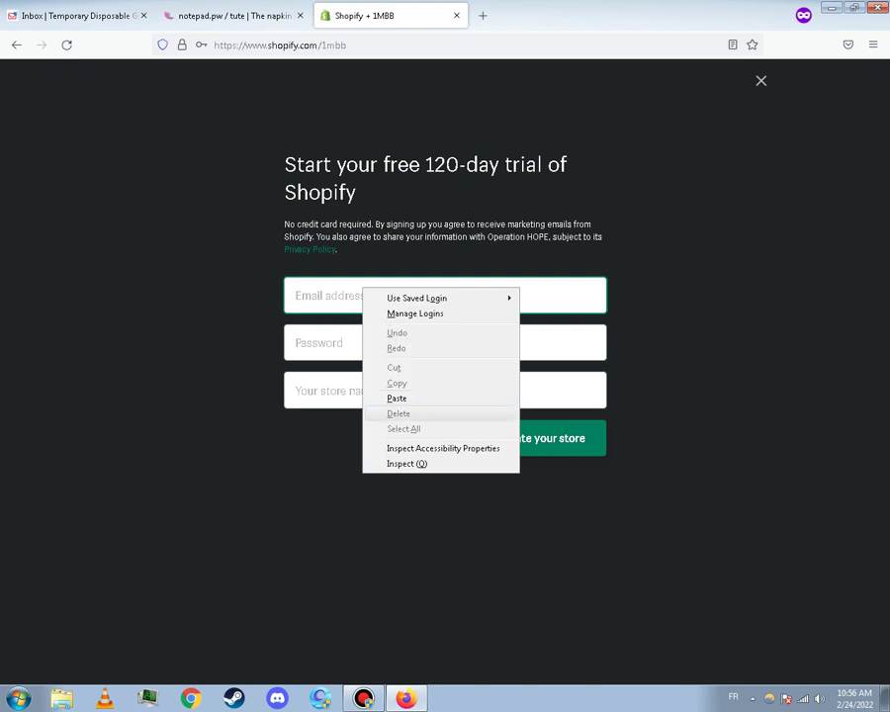
key(p)
key(Tab)
key(Down)
key(Down)
key(Down)
key(Return)
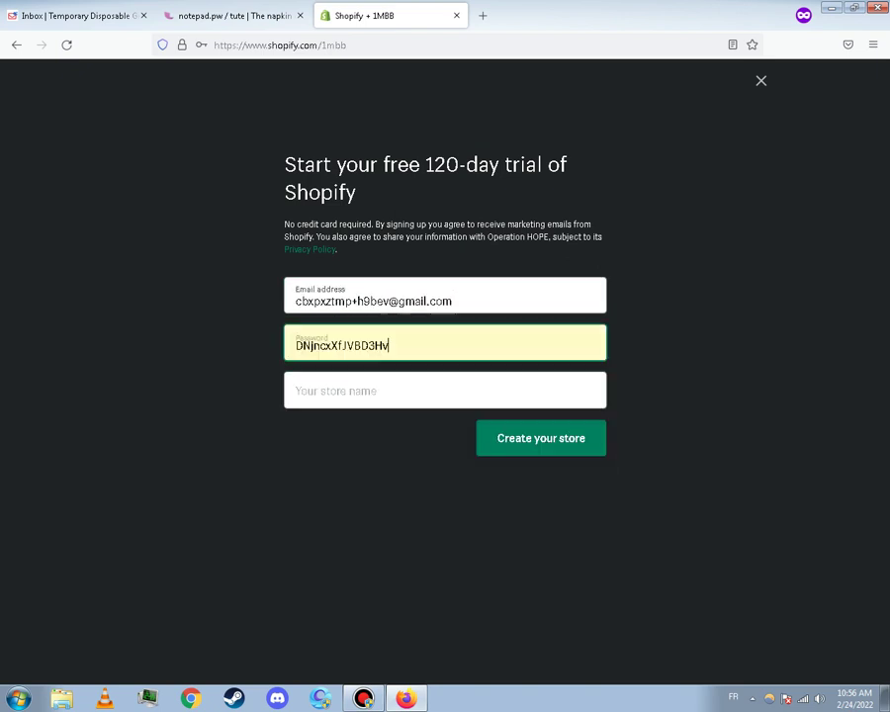
key(Tab)
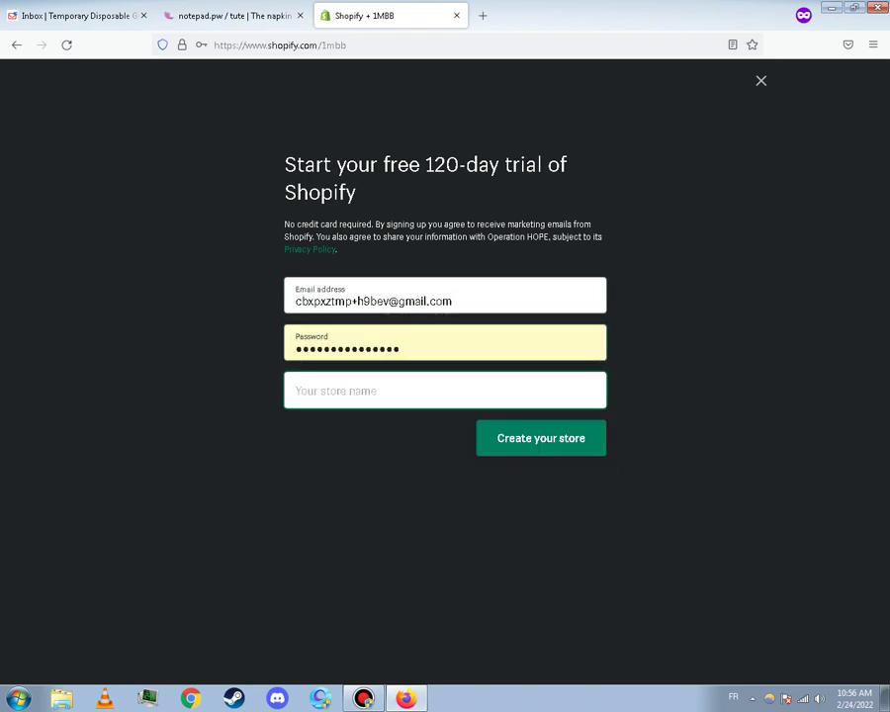
Enter store name tutetest1 and create the store, declining the saved-password update
text(tuter)
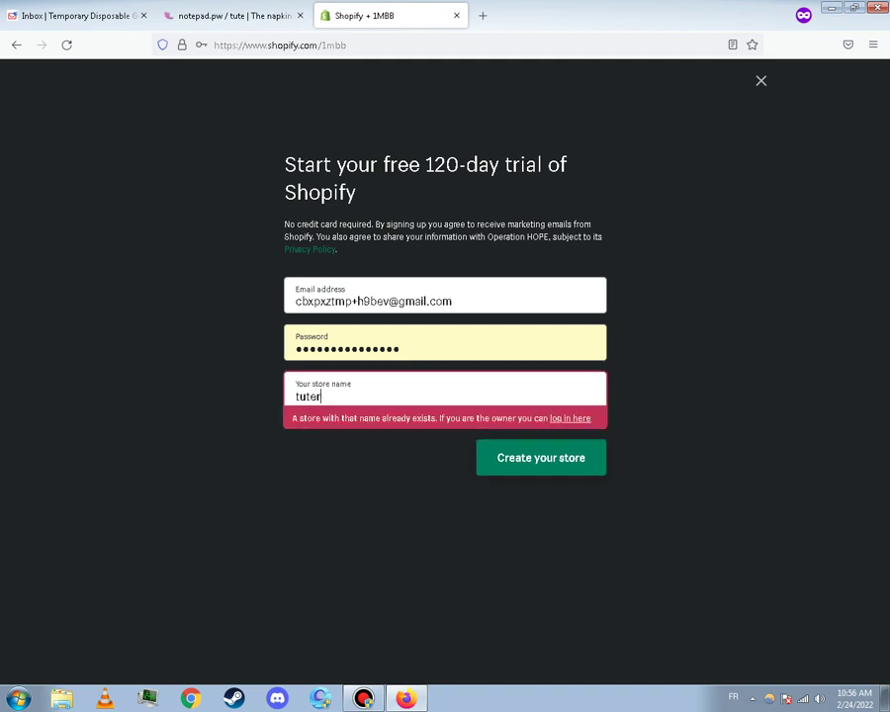
key(BackSpace)
text(tedst)
key(BackSpace)
key(BackSpace)
key(BackSpace)
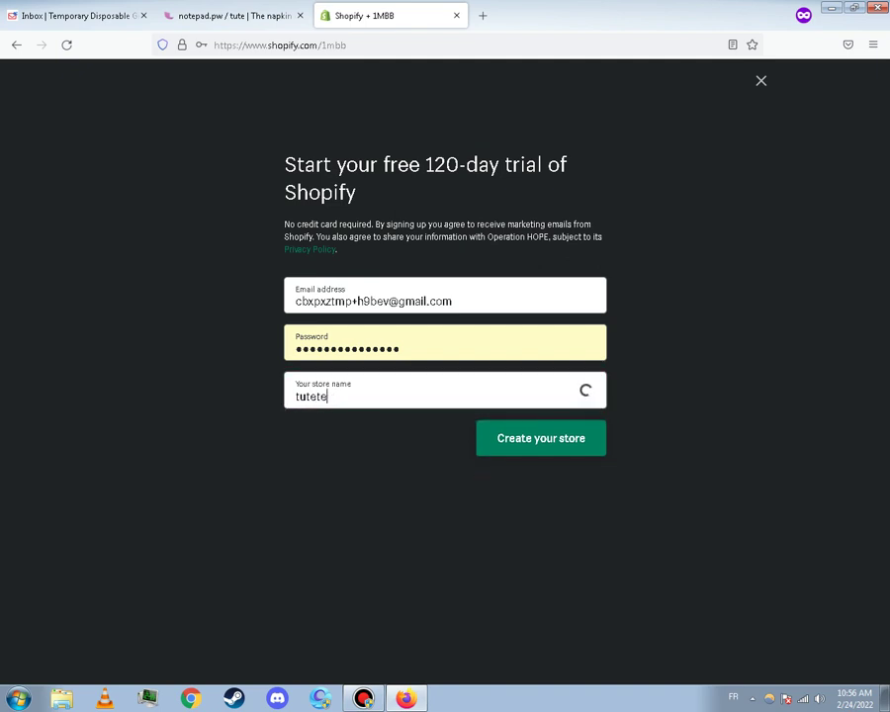
key(BackSpace)
text(est)
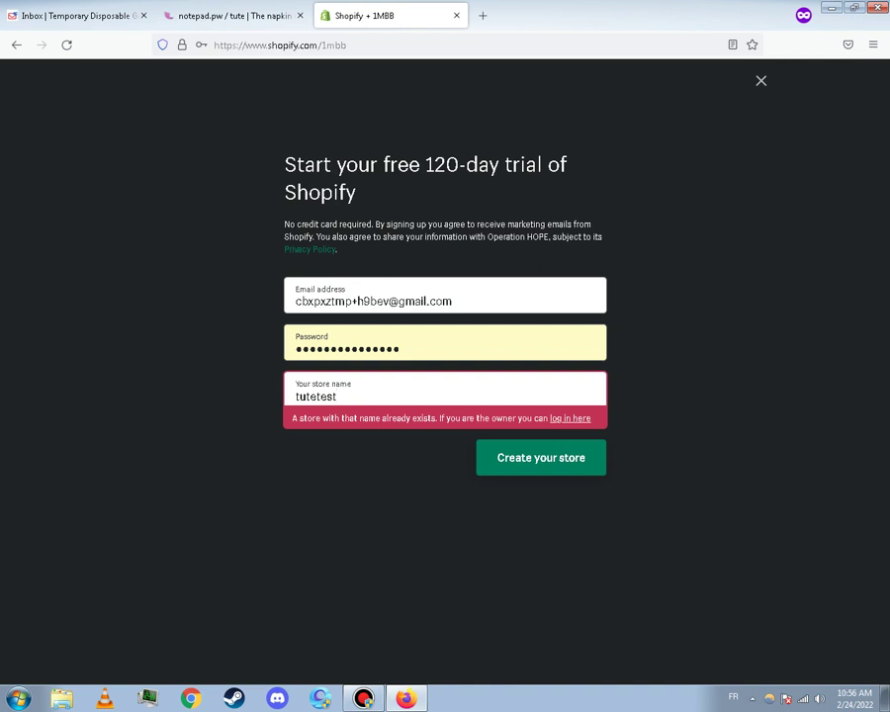
text(&)
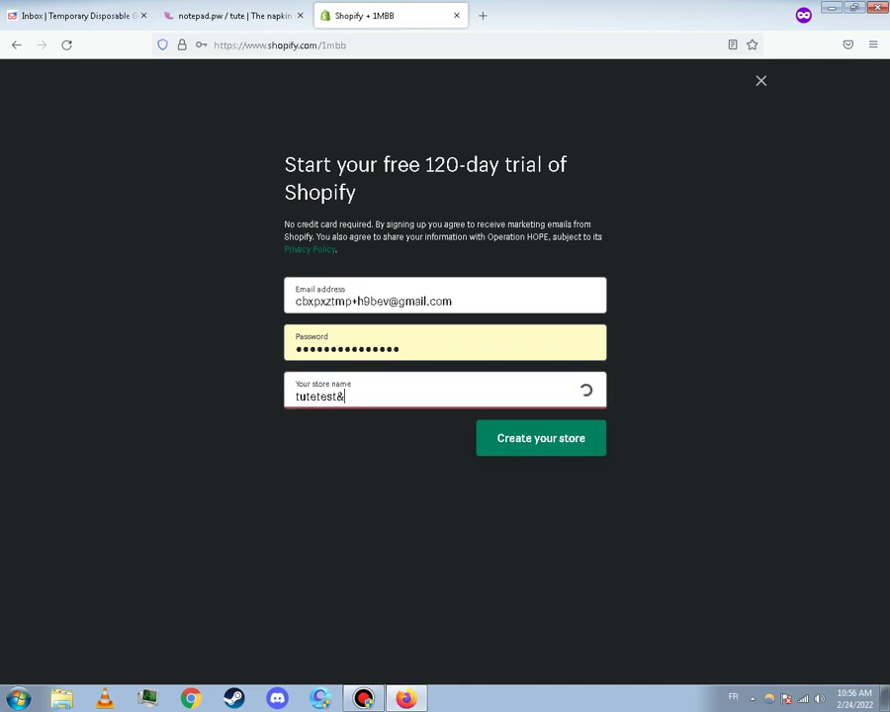
key(BackSpace)
text(1)
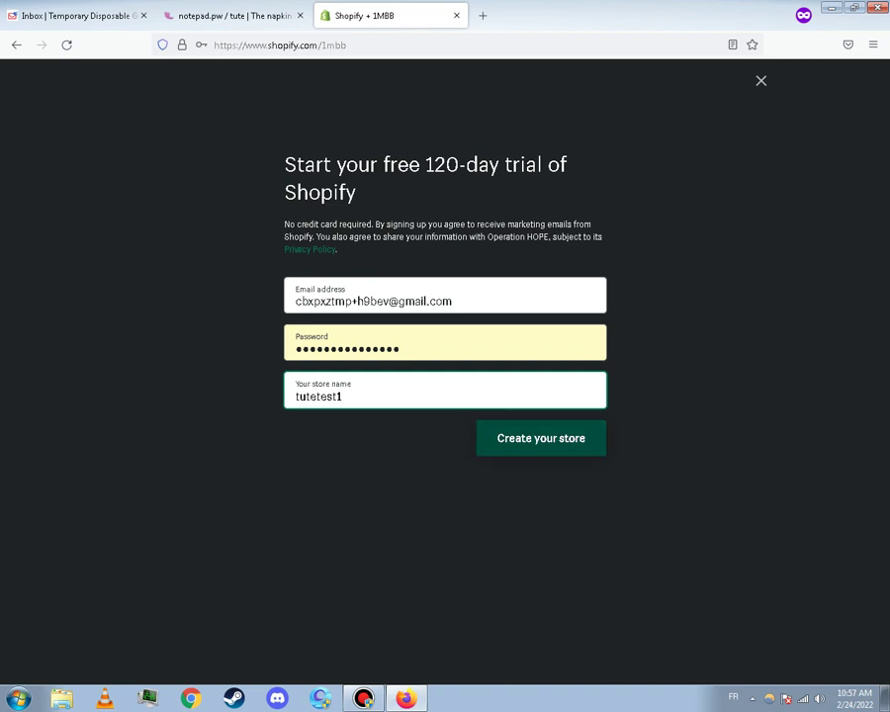
click(541, 438)
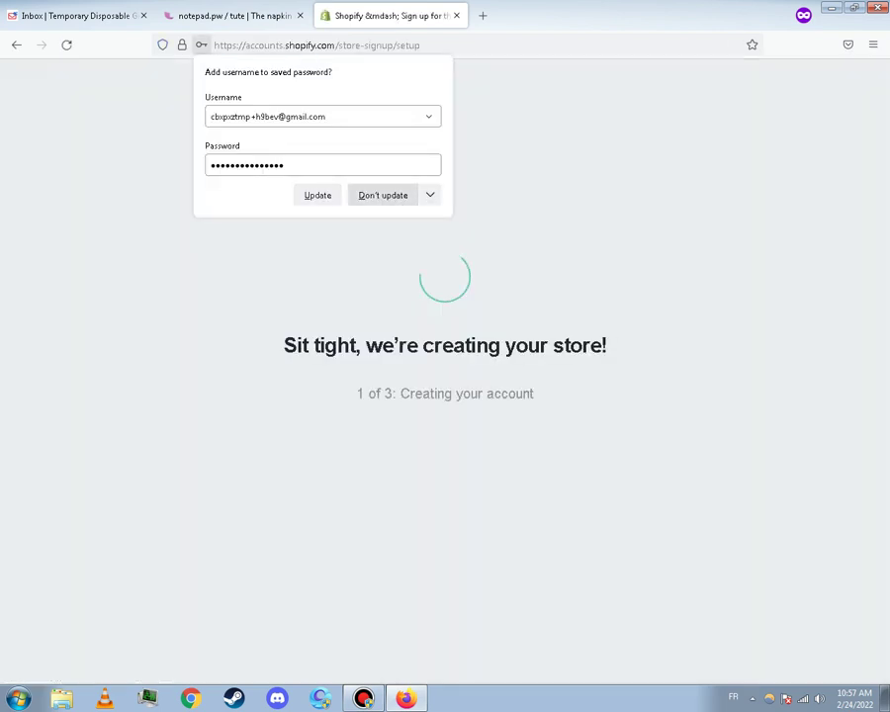
click(383, 195)
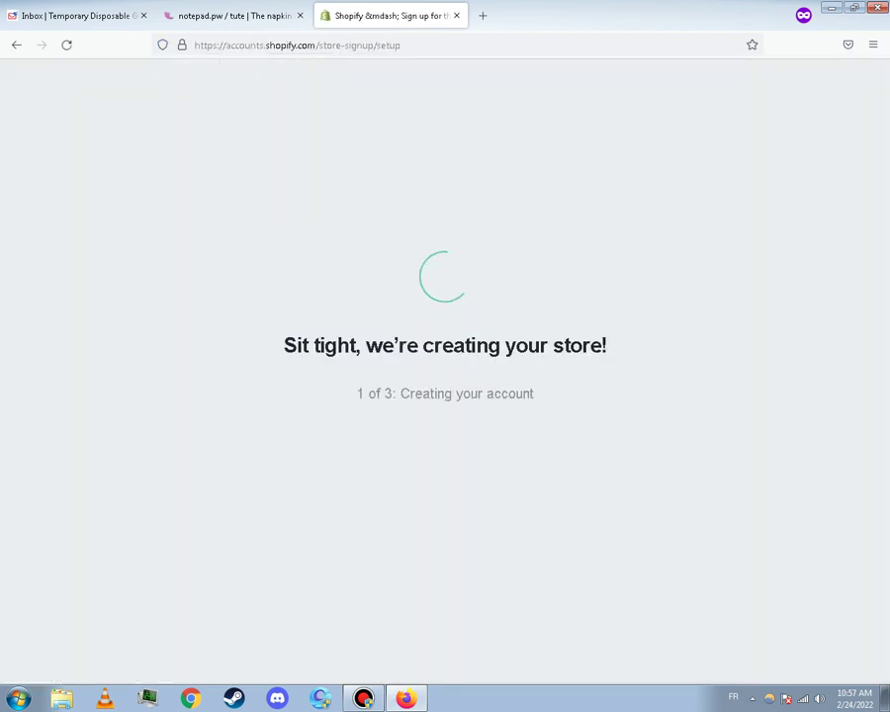
click(234, 15)
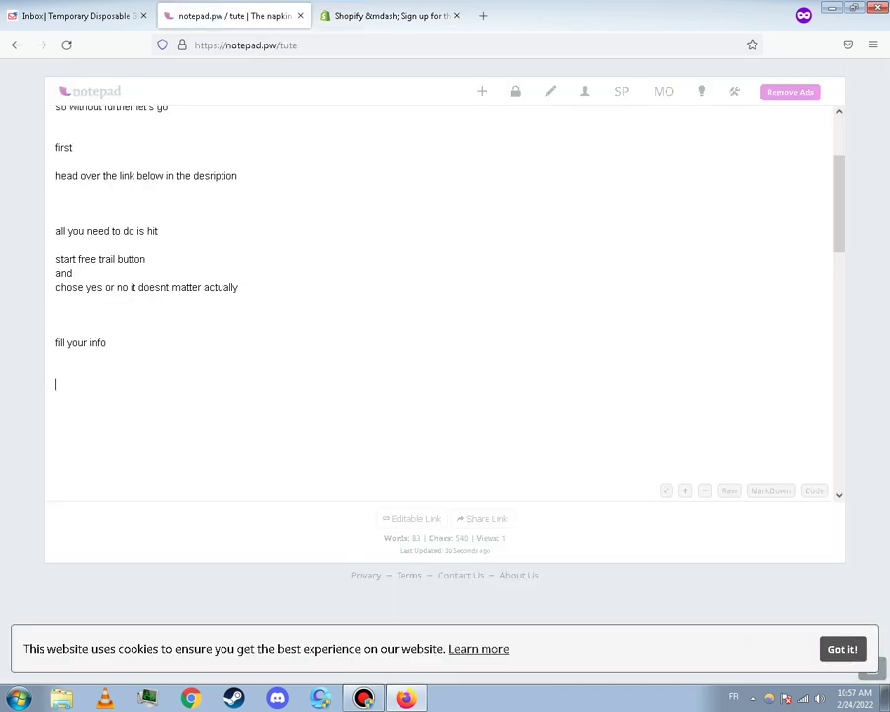
Check the store setup progress, then add 'give it sometimes to setup' below 'fill your info'
key(ctrl+Tab)
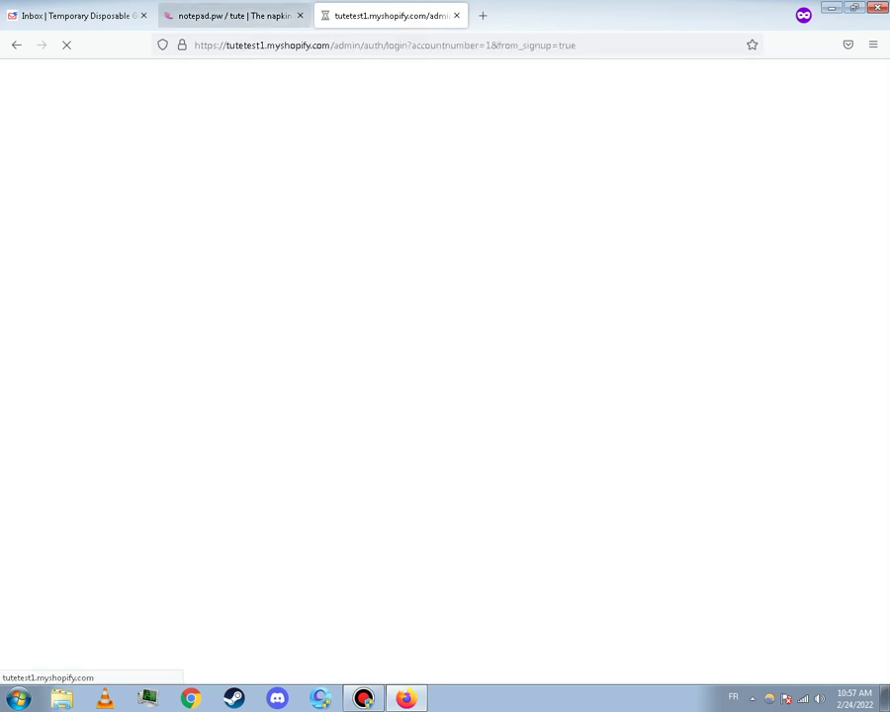
click(247, 16)
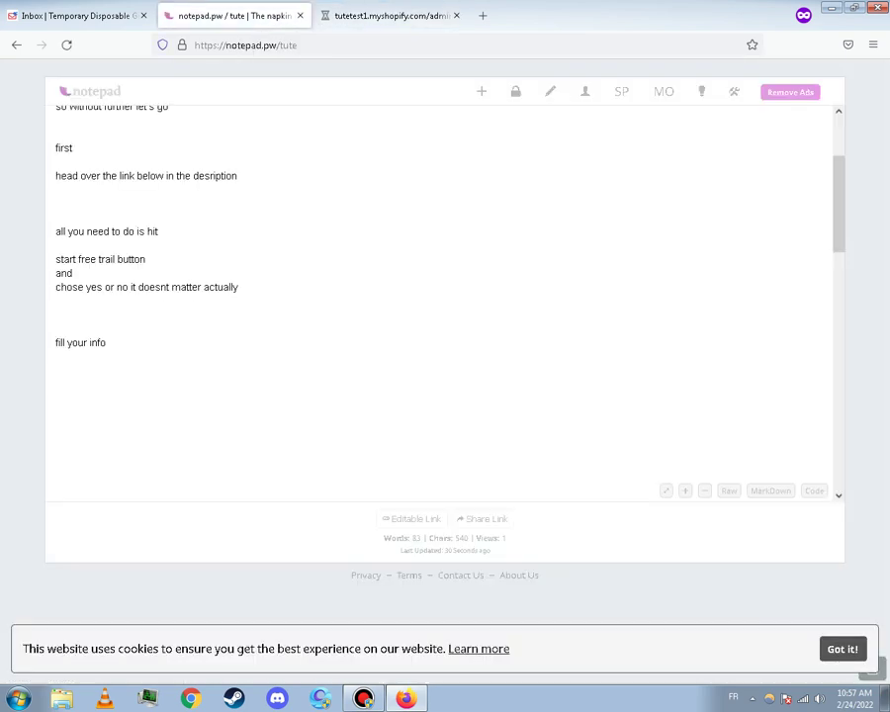
text(give it sometimed)
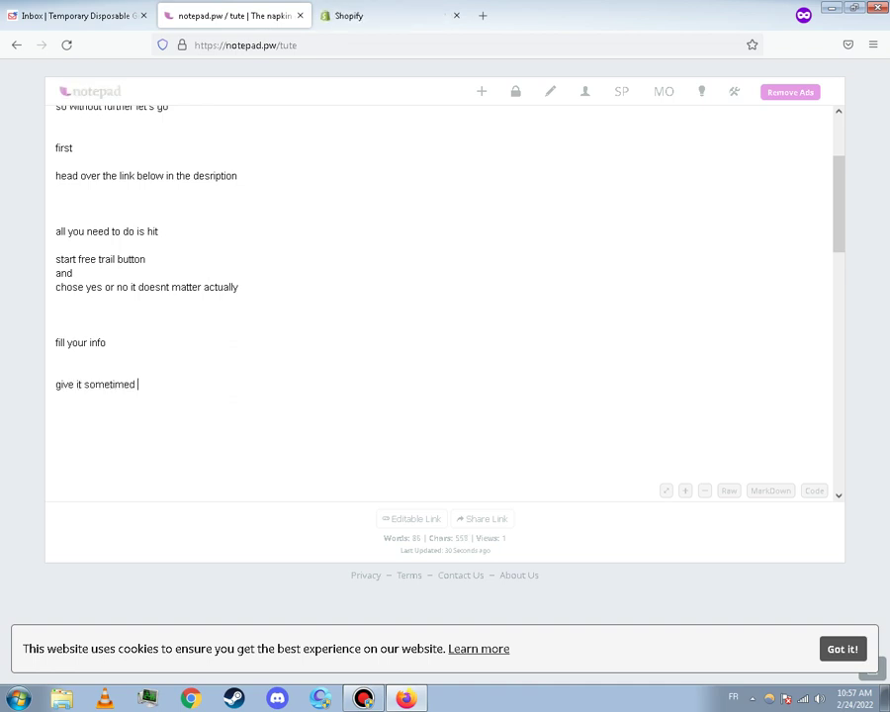
key(BackSpace)
text(to setup)
key(ctrl+Tab)
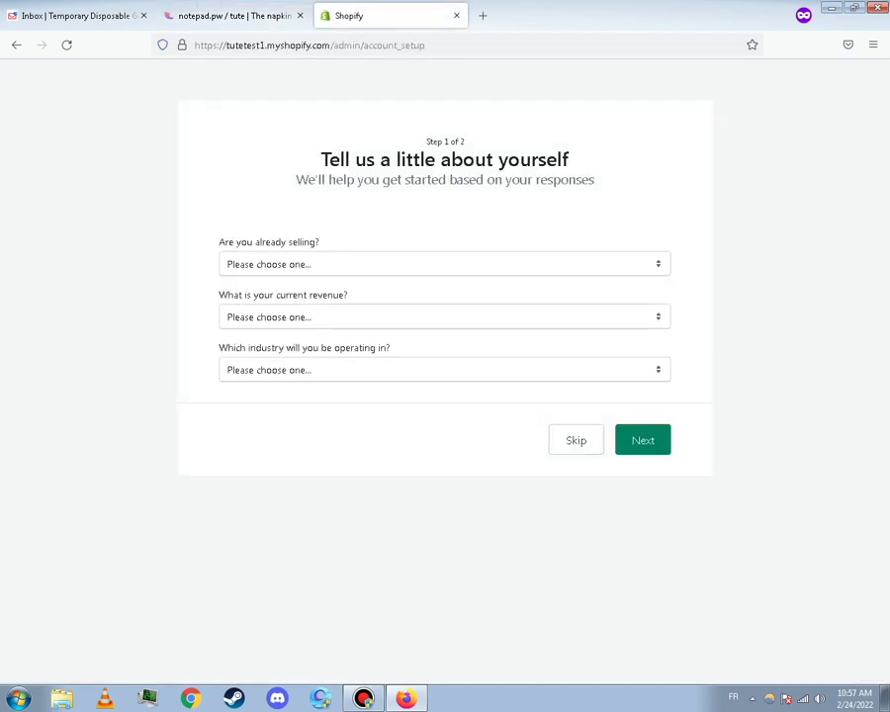
Answer that you sell, just not online, and tick the Facebook or Instagram and Google channels
key(alt+Down)
key(Down)
key(Down)
key(Down)
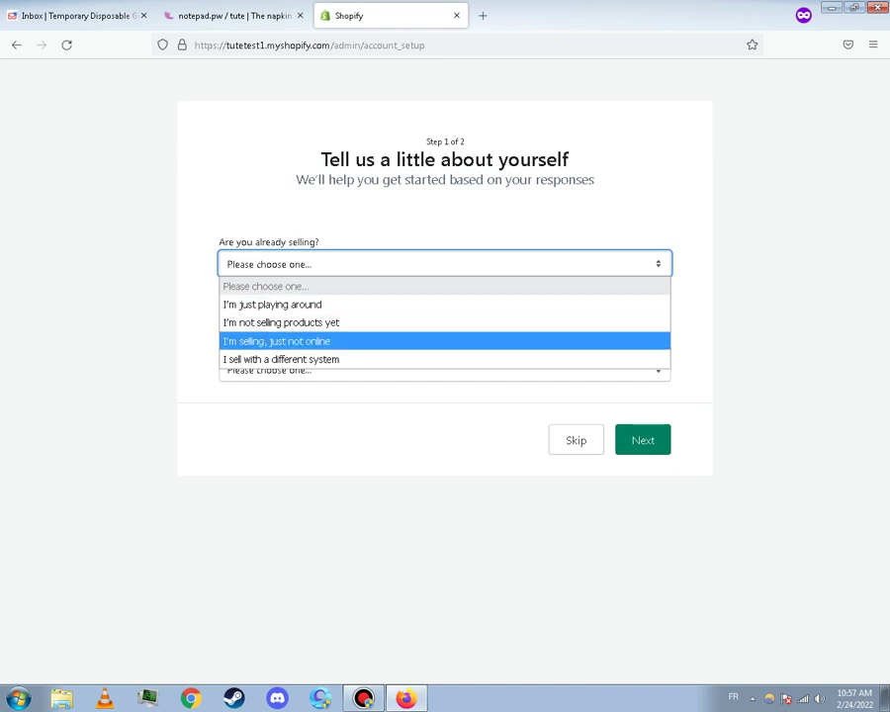
key(Return)
key(Tab)
key(space)
key(Tab)
key(space)
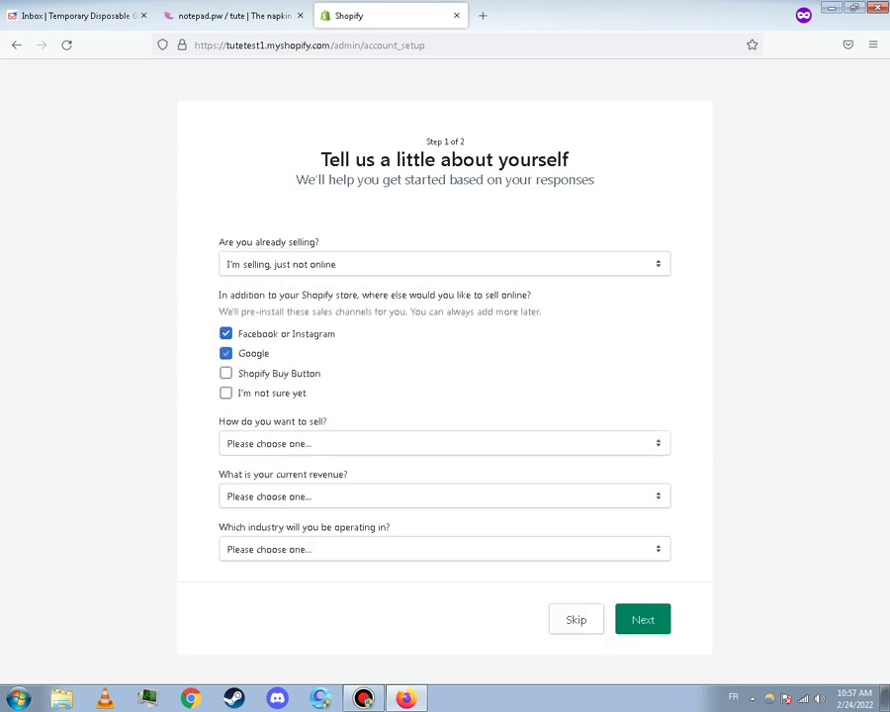
key(Tab)
key(Tab)
key(Tab)
Choose Online only as the selling method and MAD250,000 to MAD1,000,000 as revenue
key(alt+Down)
key(Down)
key(Down)
key(Up)
key(Return)
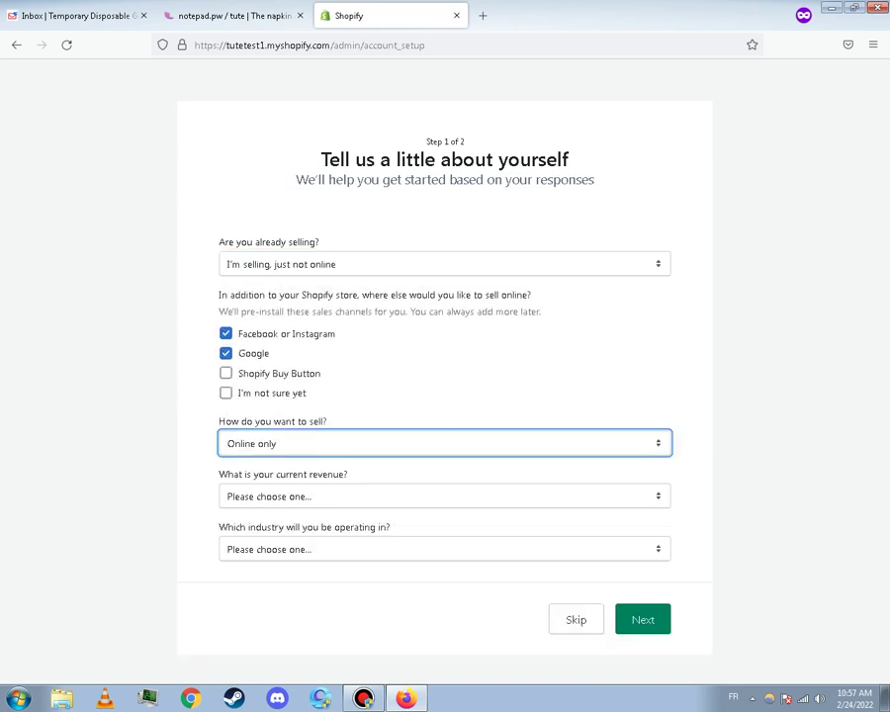
key(Tab)
key(alt+Down)
key(Down)
key(Down)
key(Down)
key(Down)
key(Down)
key(Return)
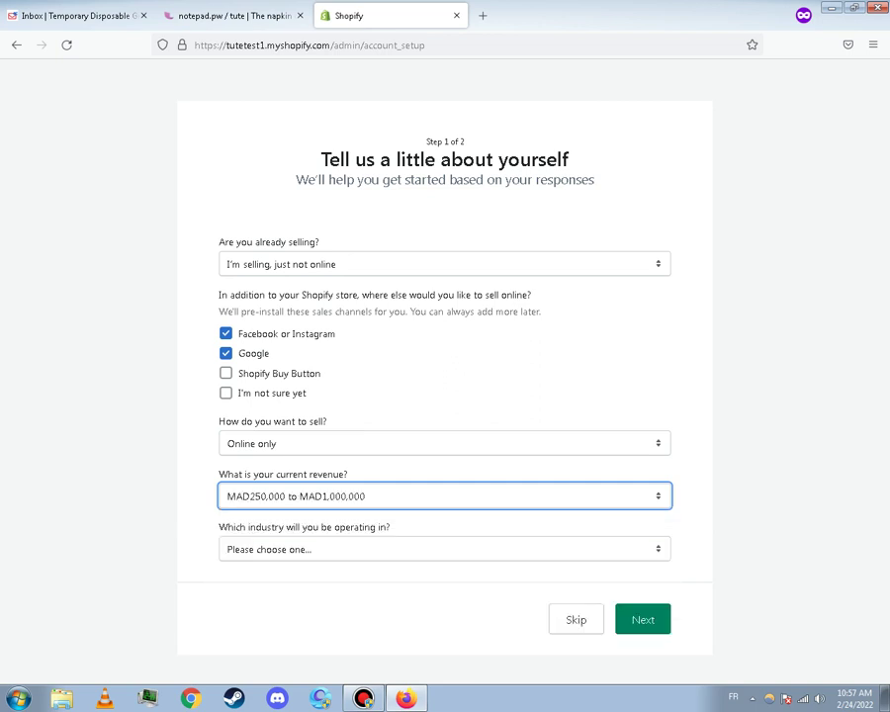
Set the store's industry to Virtual services
key(Tab)
key(alt+Down)
key(v)
key(g)
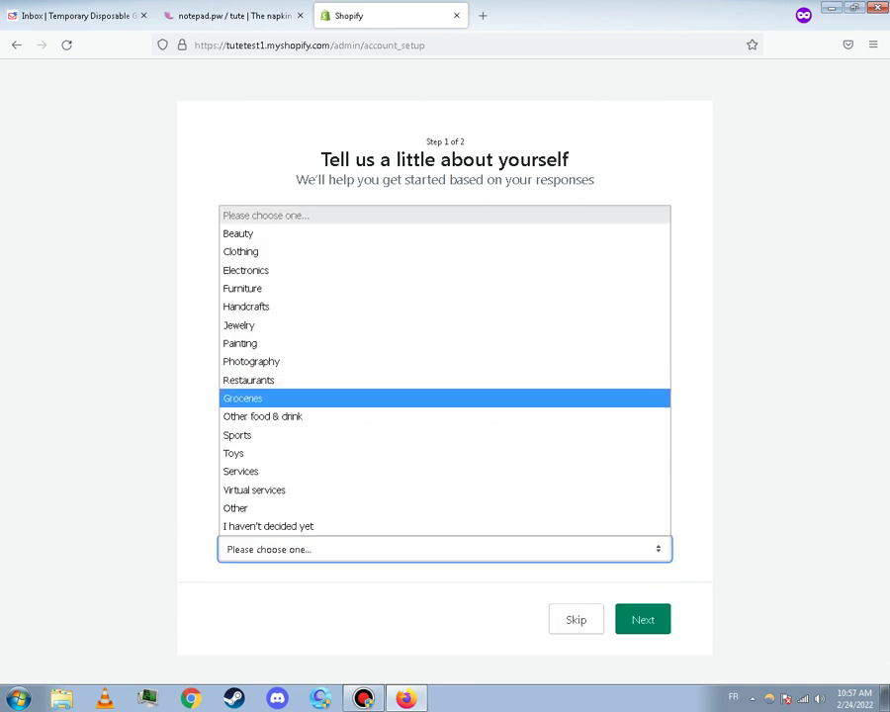
key(s)
key(b)
key(o)
key(s)
key(g)
key(h)
key(s)
key(e)
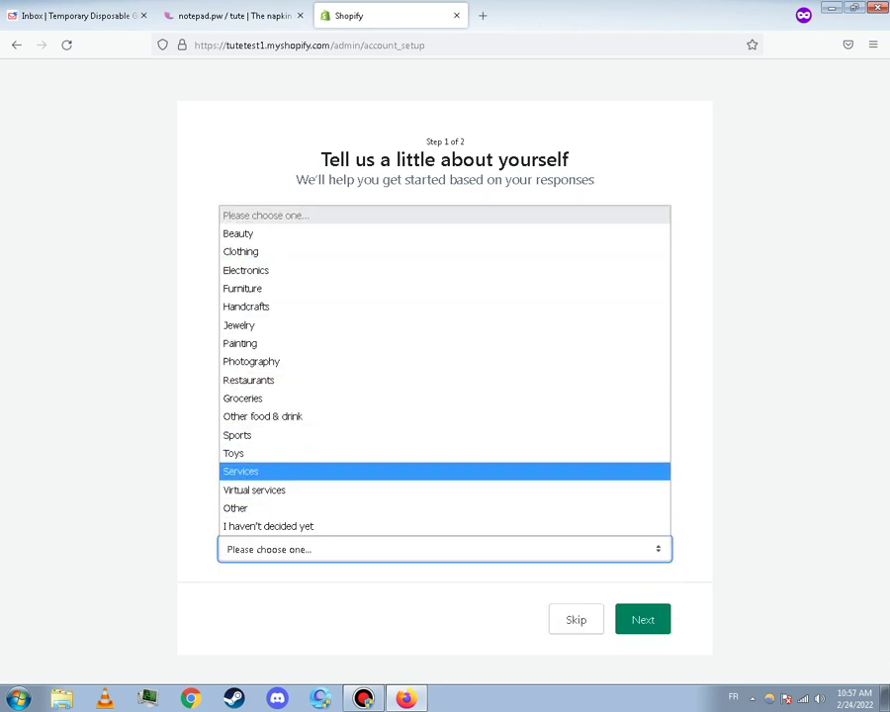
key(o)
key(p)
key(Escape)
key(v)
key(ctrl+shift+Tab)
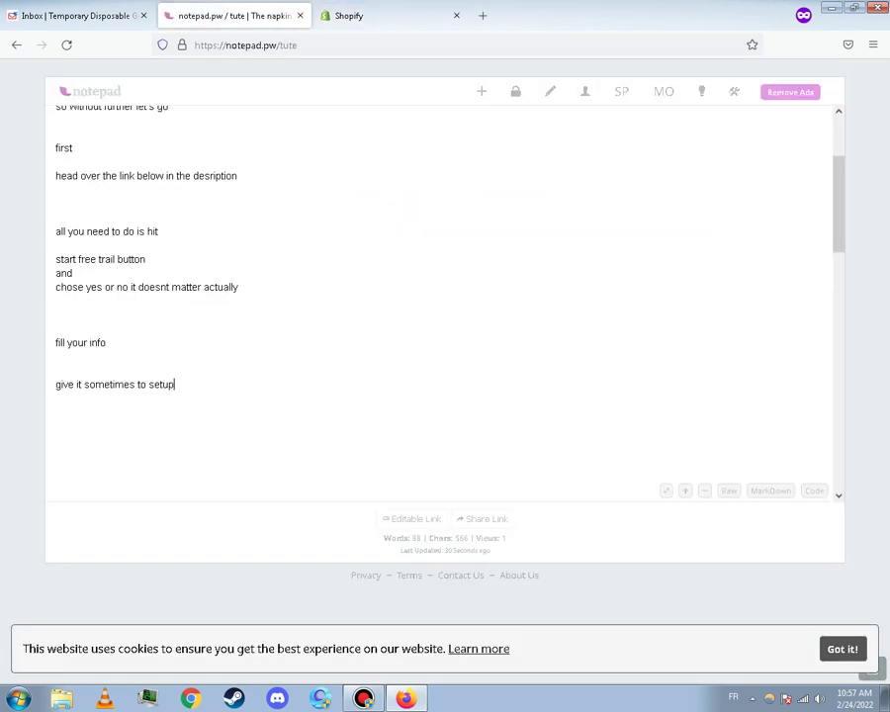
Add the lines 'chose your option' and 'doesn't matter actually' under the setup note
key(Return)
key(Return)
text(chose yout)
text( opti)
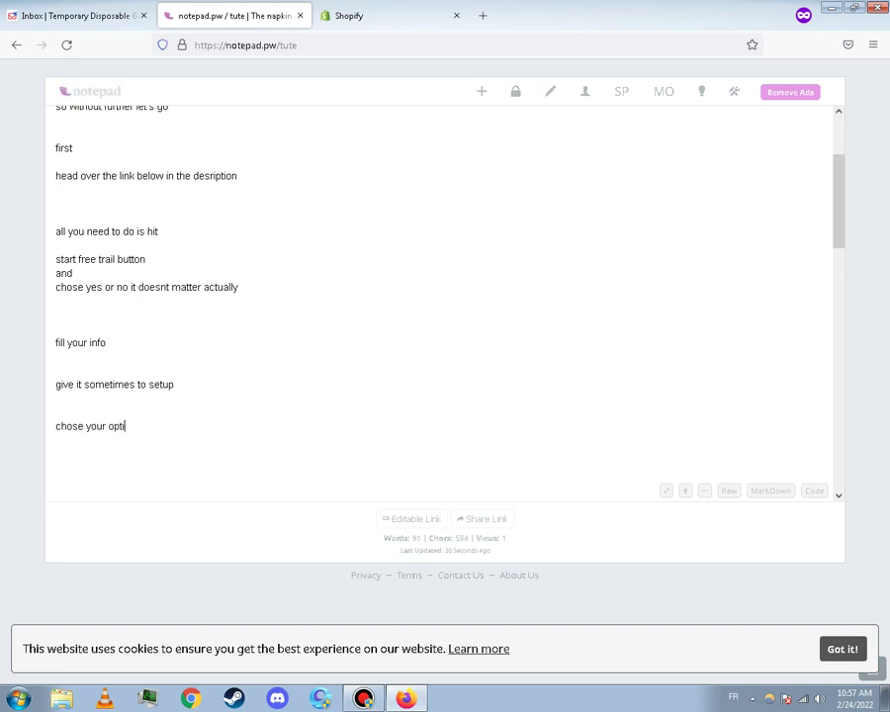
text(ondosn)
key(BackSpace)
text(esn't matter actuaa)
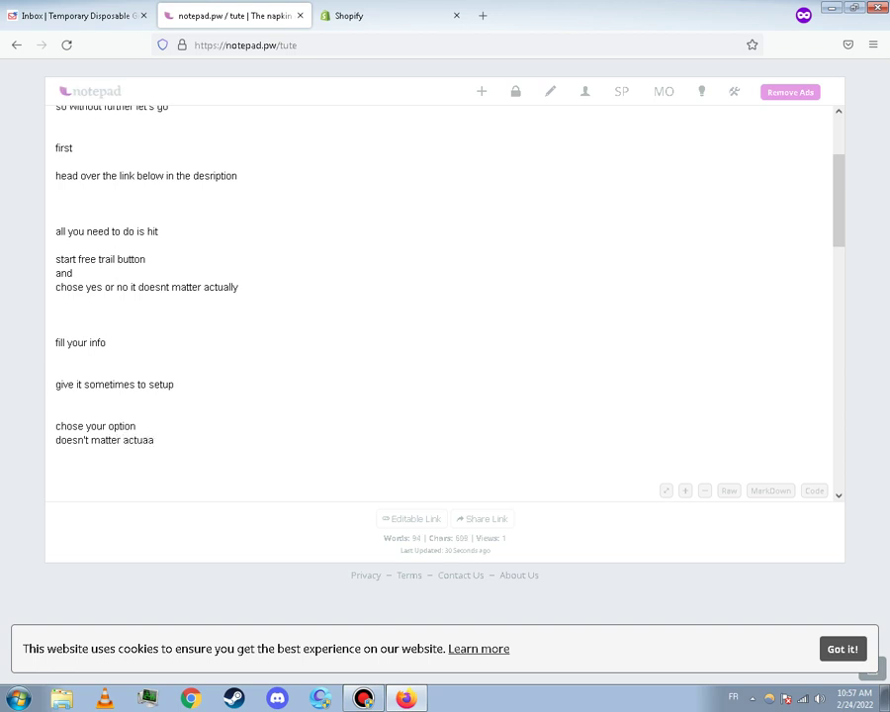
key(BackSpace)
text(lly)
key(ctrl+Tab)
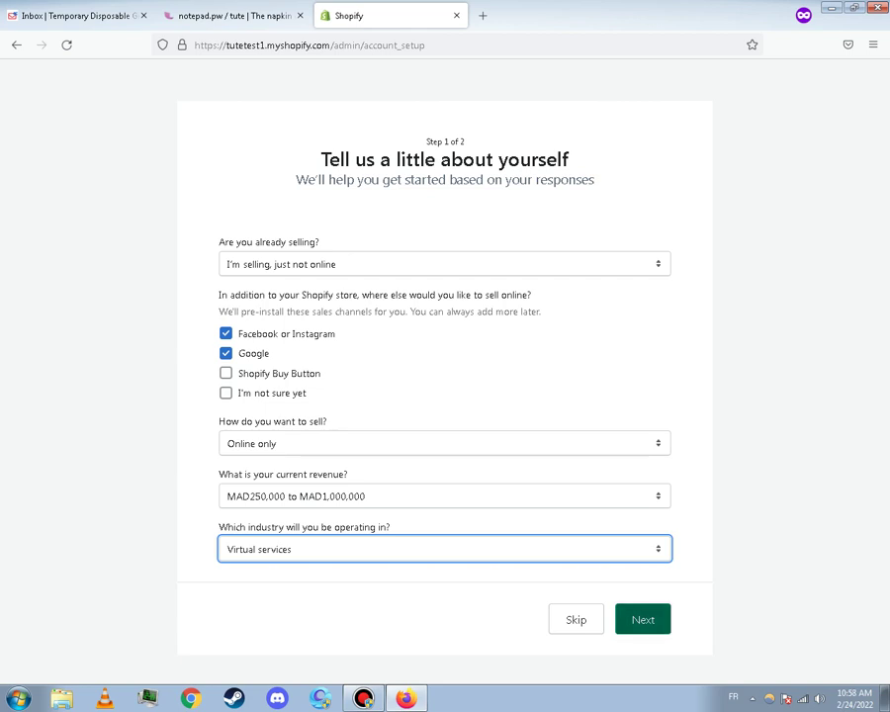
Submit Step 1 and copy 'Add an address' from the Step 2 form heading
key(Return)
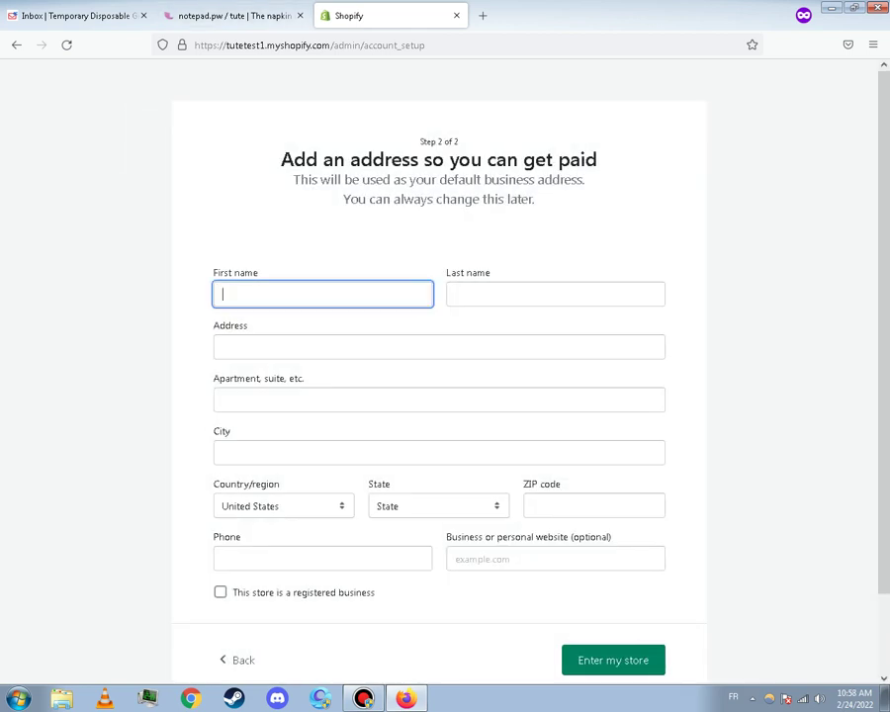
drag(280, 145, 600, 161)
triple_click(534, 162)
right_click(534, 163)
click(502, 193)
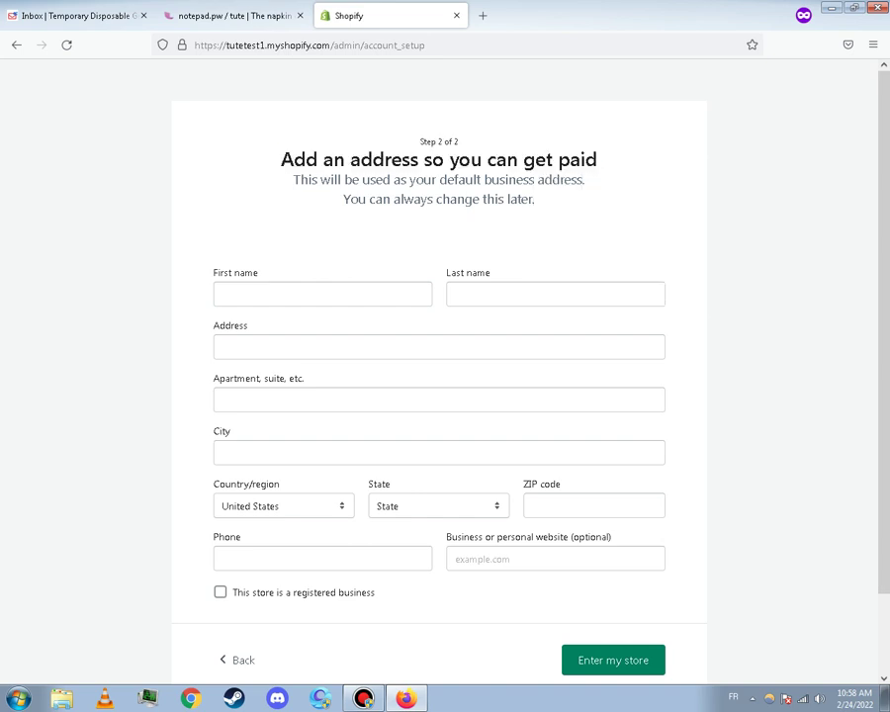
drag(418, 160, 281, 161)
click(233, 15)
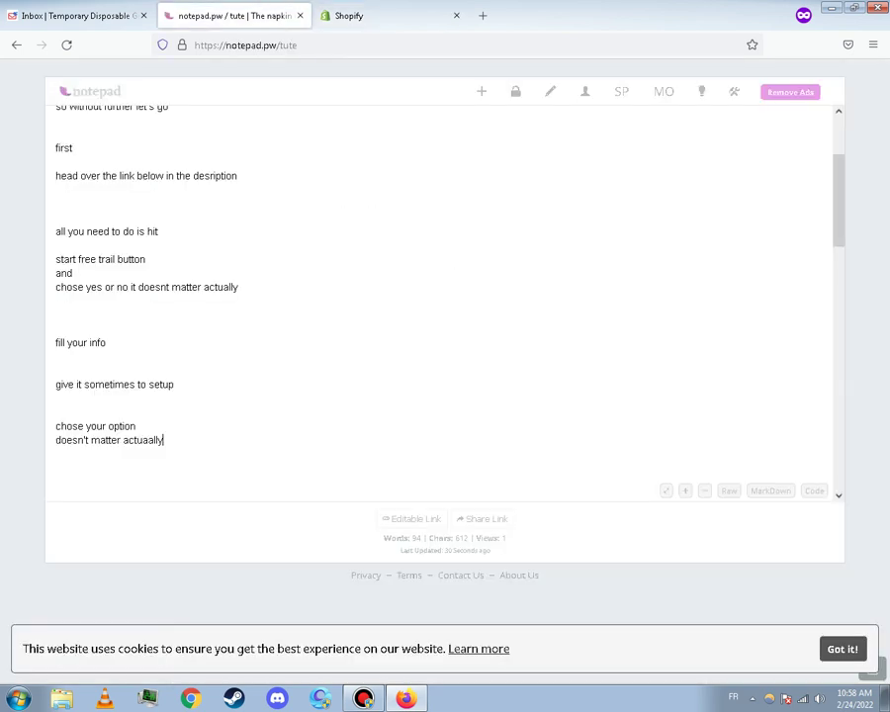
Paste 'Add an address' on a new note line and append 'and infos'
key(Return)
key(Return)
right_click(109, 463)
click(121, 538)
text(and )
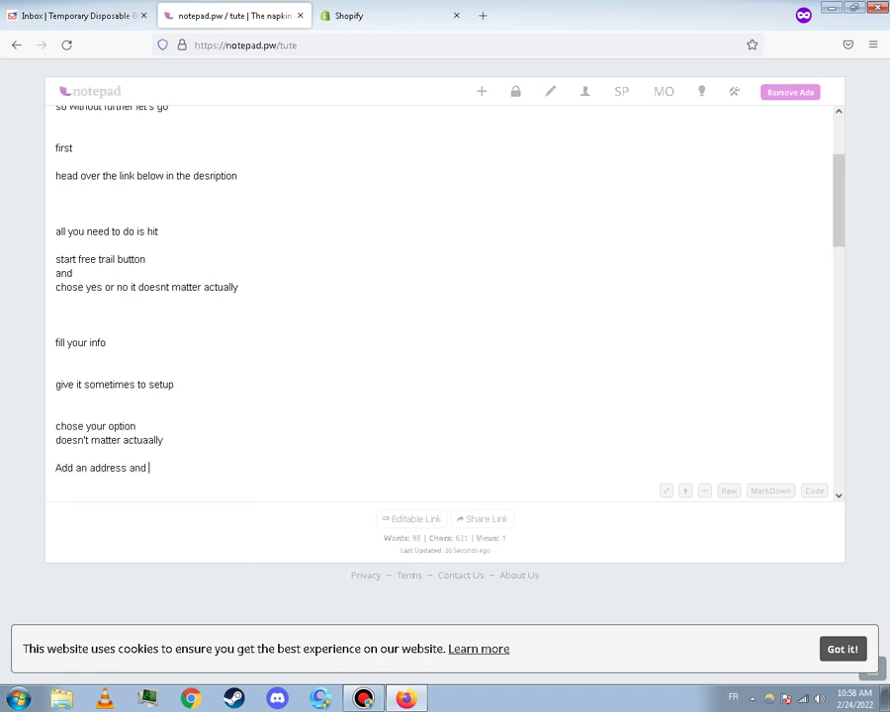
text(infi)
text(o)
text(s)
key(ctrl+Tab)
Enter the first and last name, then a street address using the suggested Texas address
click(322, 293)
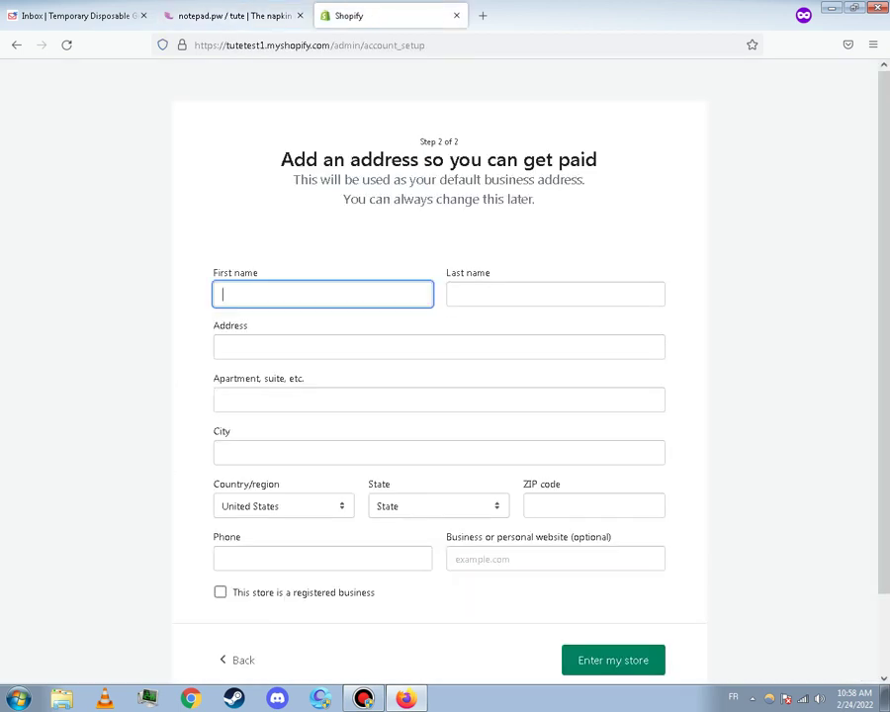
click(455, 294)
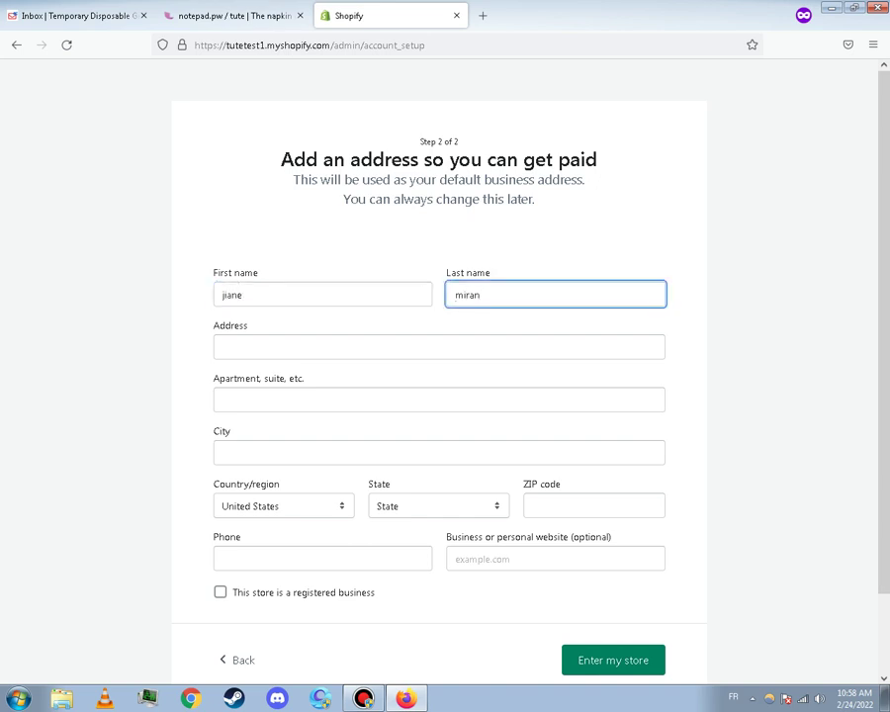
click(224, 346)
text("')
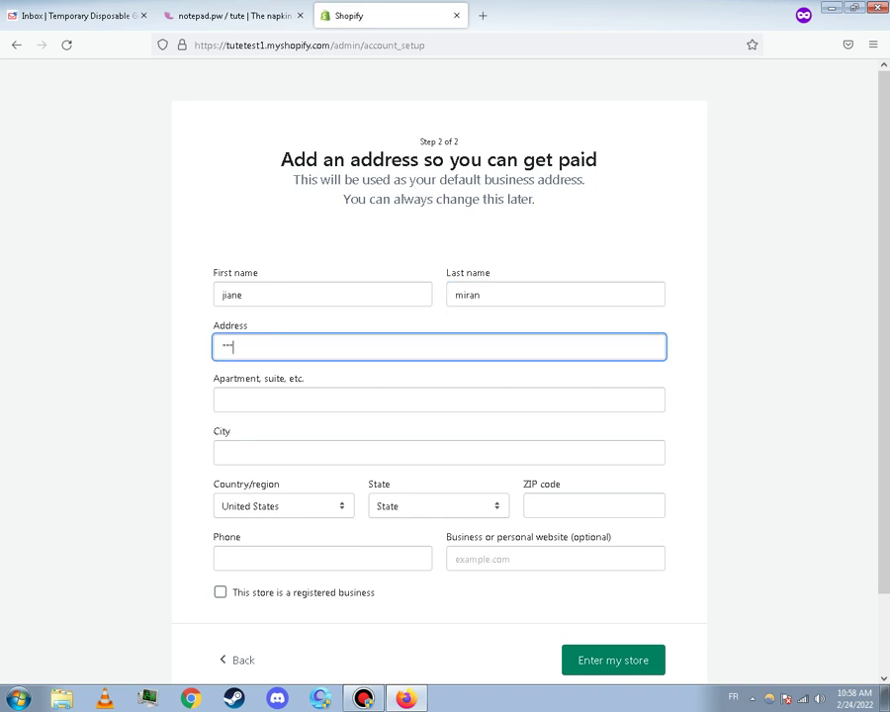
key(BackSpace)
key(BackSpace)
text(333)
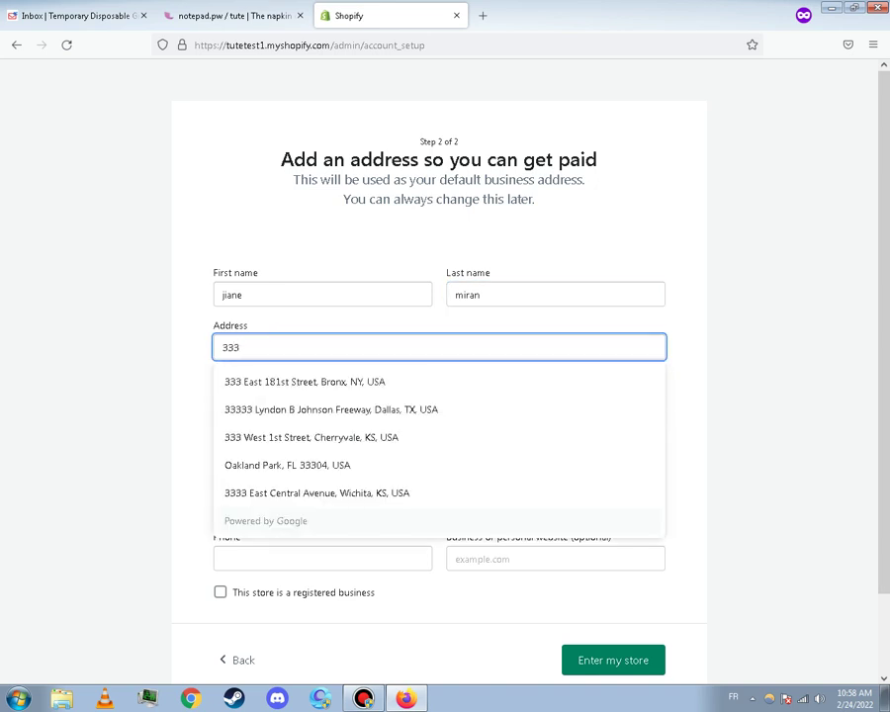
key(Return)
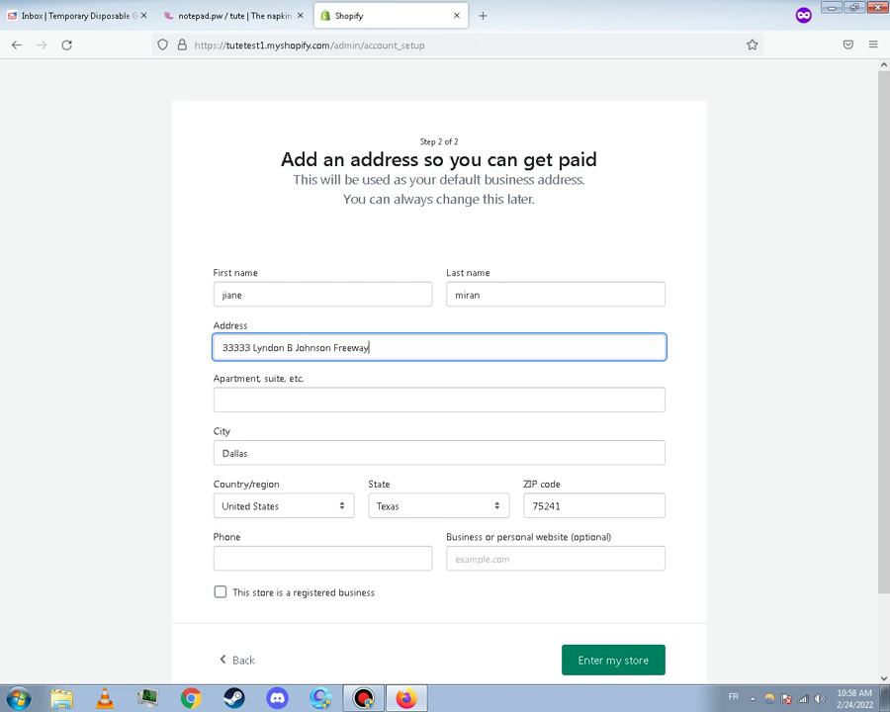
Add the phone number and submit the address form to reach the admin home
click(314, 559)
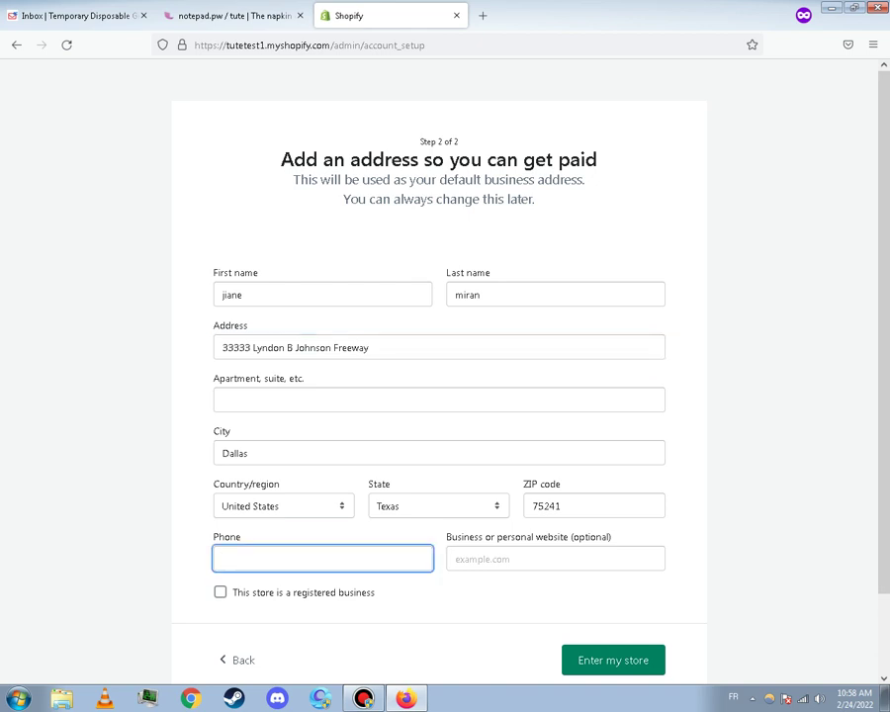
key(ctrl+shift+Tab)
key(ctrl+Tab)
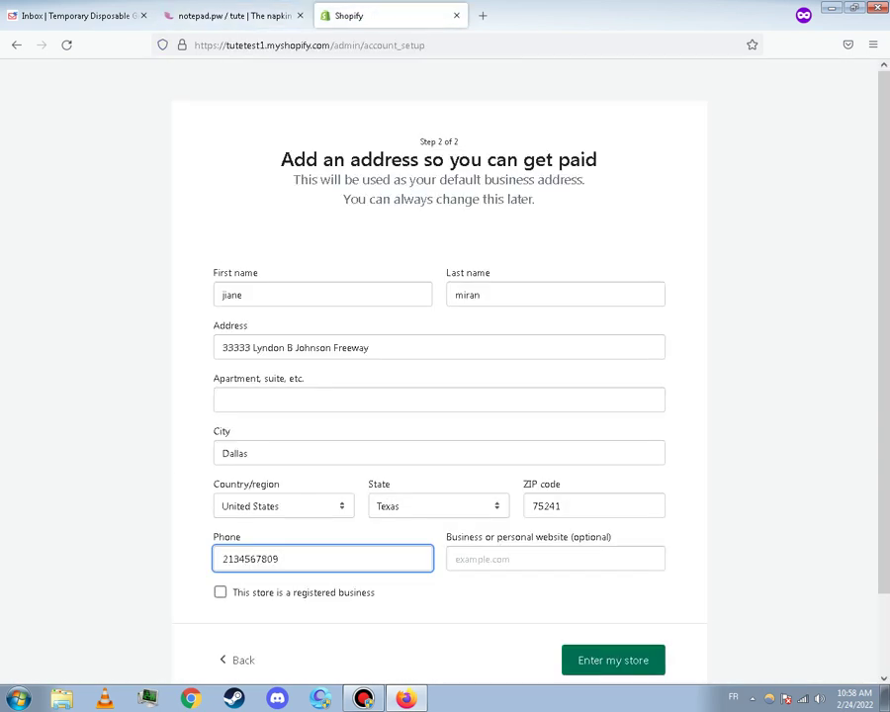
key(Return)
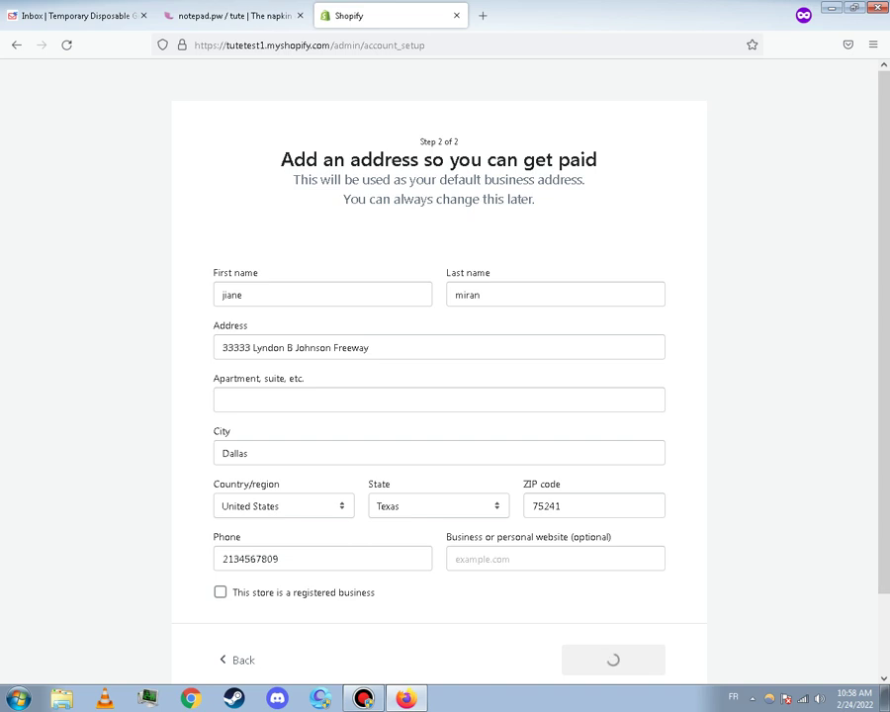
scroll(439, 376, down, 2)
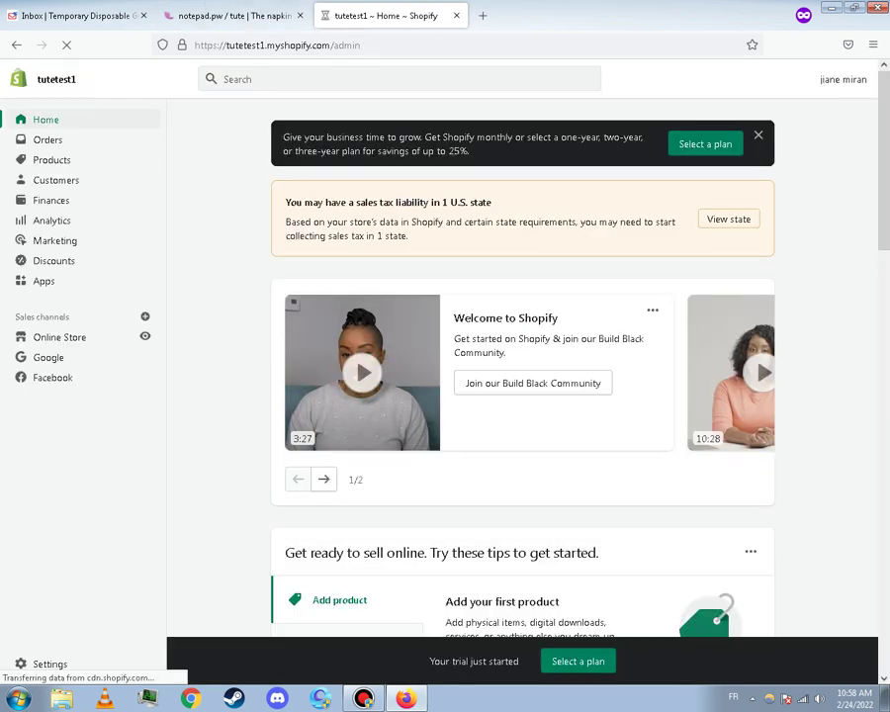
Add a 'done' line at the end of the tutorial notes
click(234, 16)
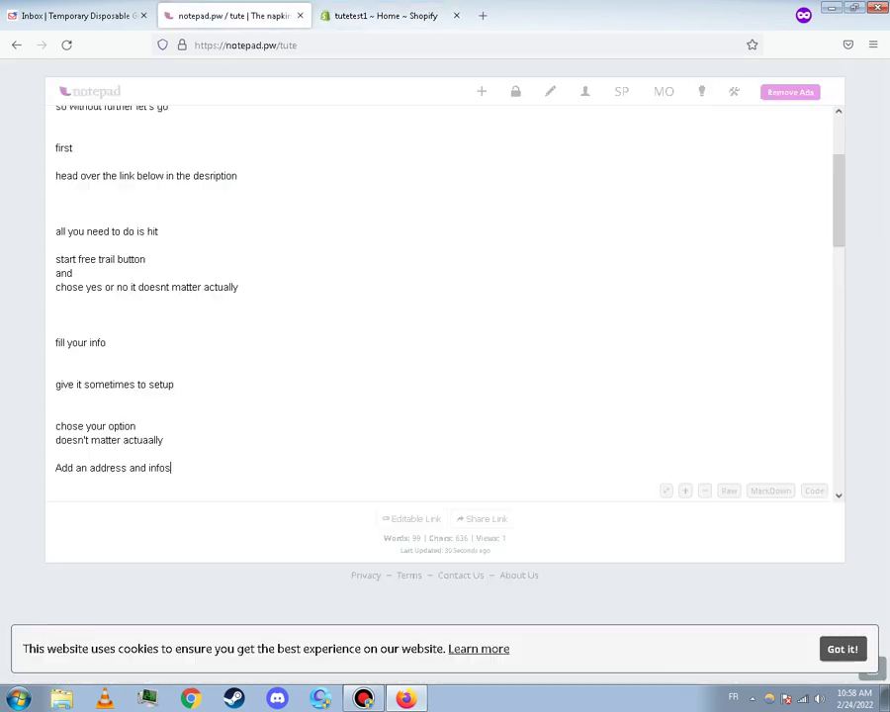
key(Return)
key(Return)
key(Return)
key(Return)
key(Return)
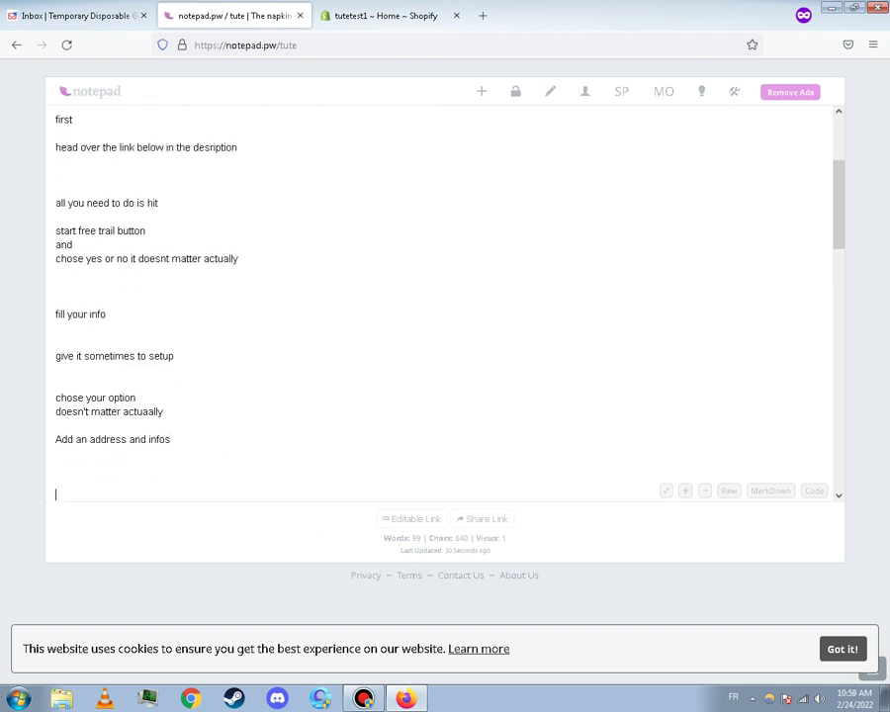
text(done)
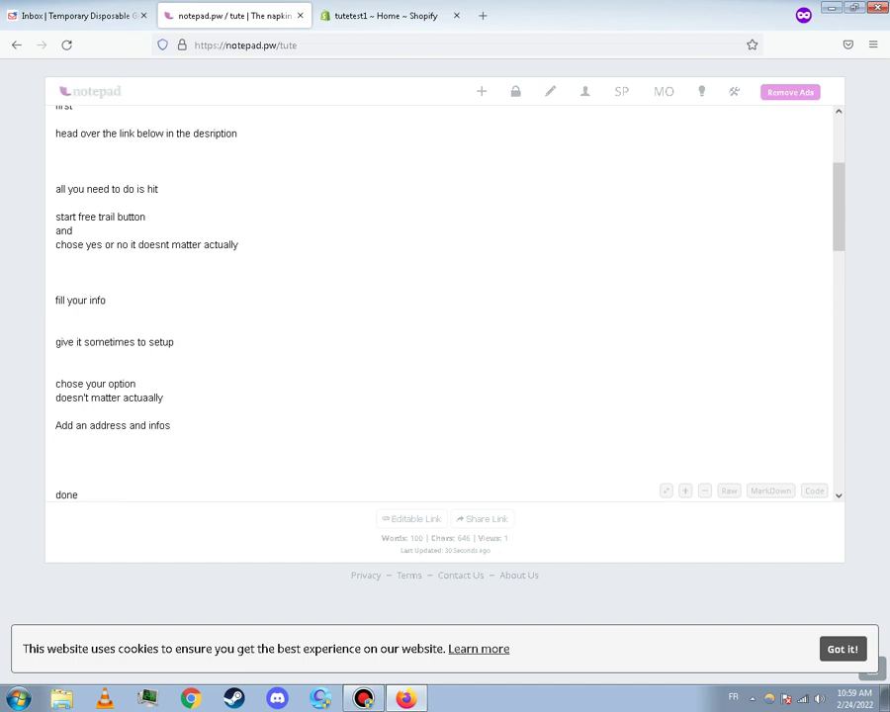
key(Return)
key(Return)
key(Return)
key(Return)
Write a line telling viewers to choose a plan, add billing info, and close before the trial's last day
text(now)
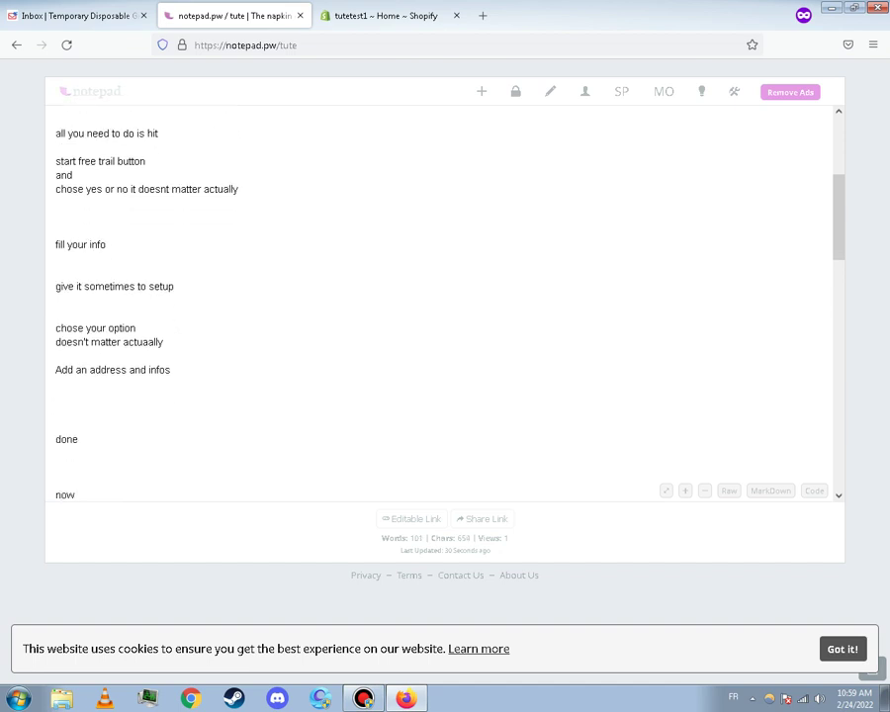
text( just chose )
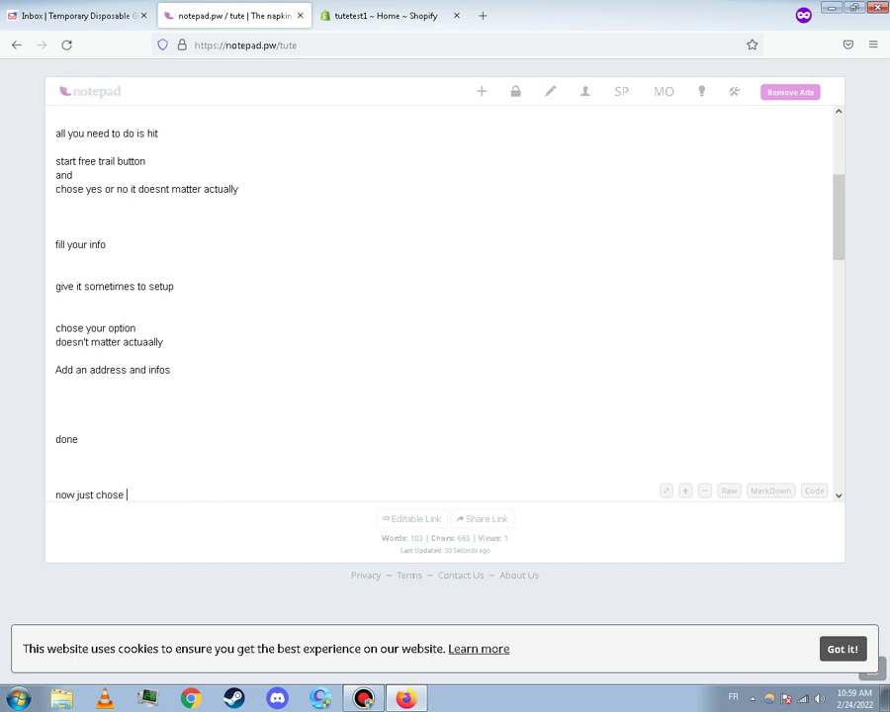
text(you)
text(r plans)
key(BackSpace)
text(and add your billing)
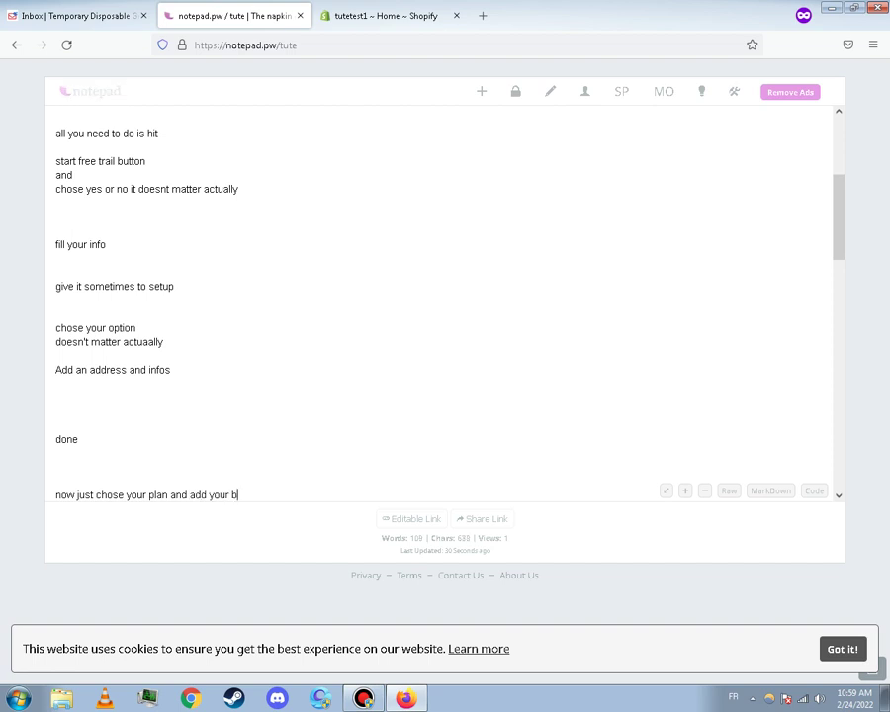
text(in)
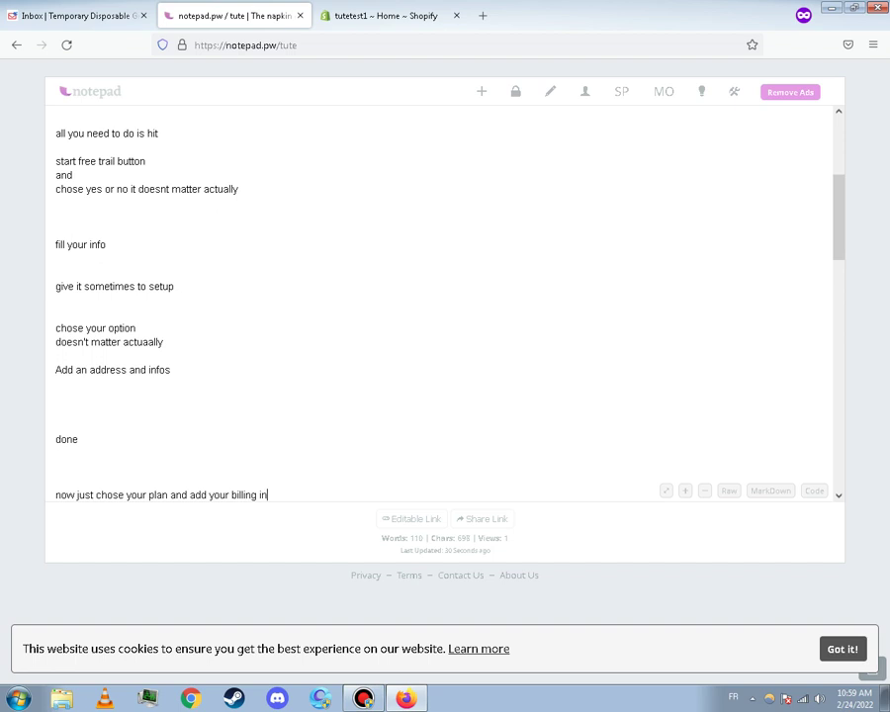
text(fo and close it beore)
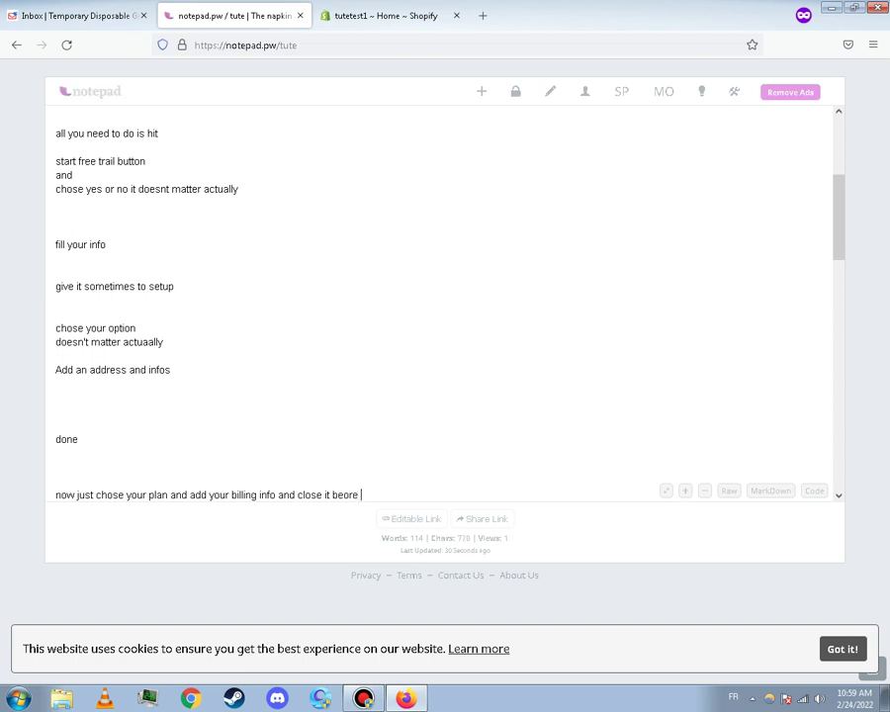
key(BackSpace)
key(BackSpace)
key(BackSpace)
key(BackSpace)
text(fore the)
key(BackSpace)
key(BackSpace)
text(120)
drag(384, 494, 364, 495)
key(BackSpace)
text(last day of ur fre )
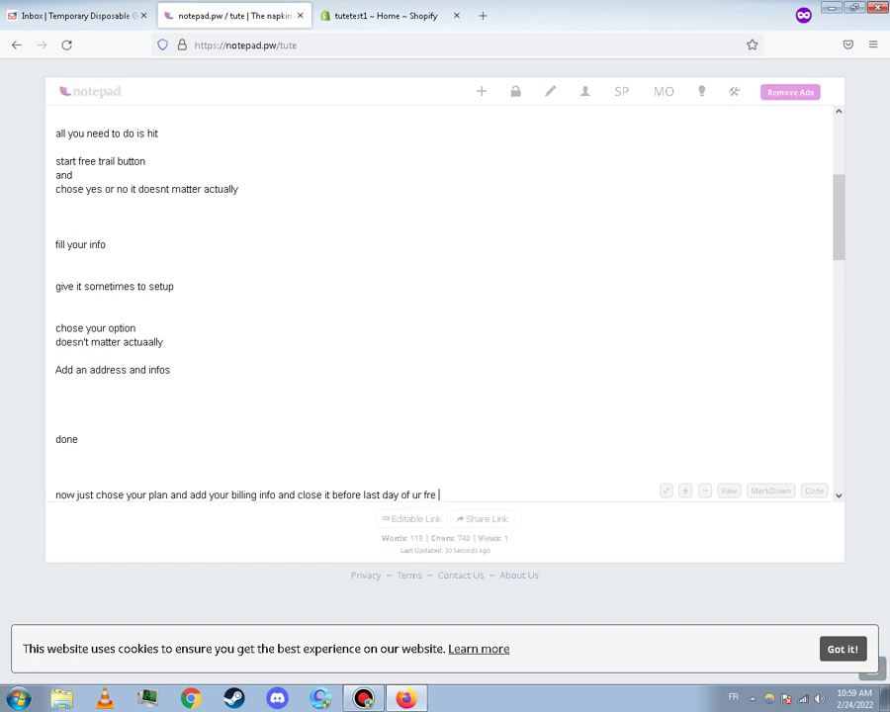
text(e trail)
key(ctrl+Tab)
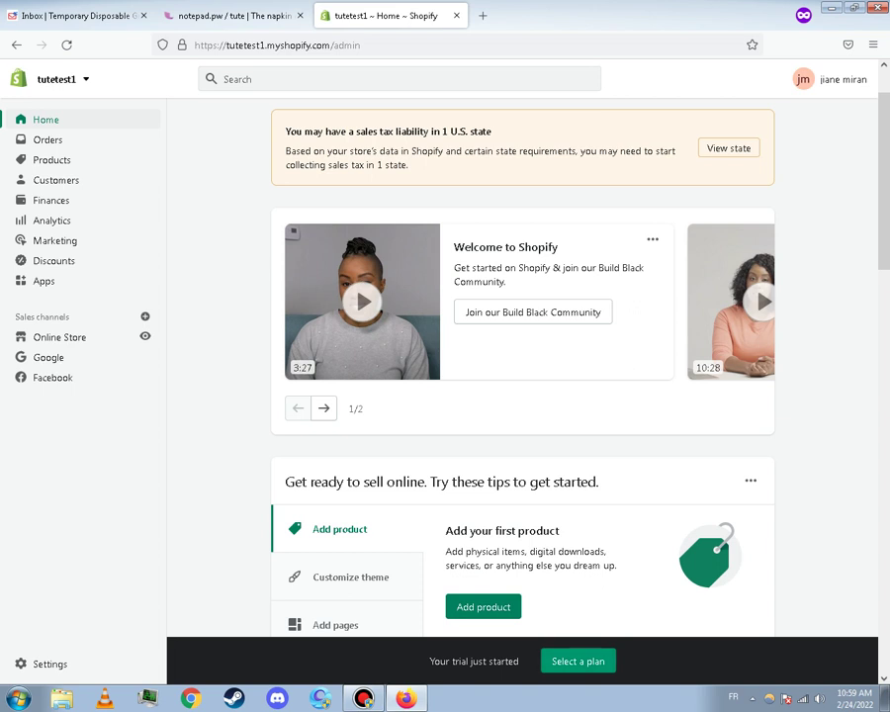
Choose the Shopify Plan with Yearly billing at $852.00 and open the credit-card form
click(578, 660)
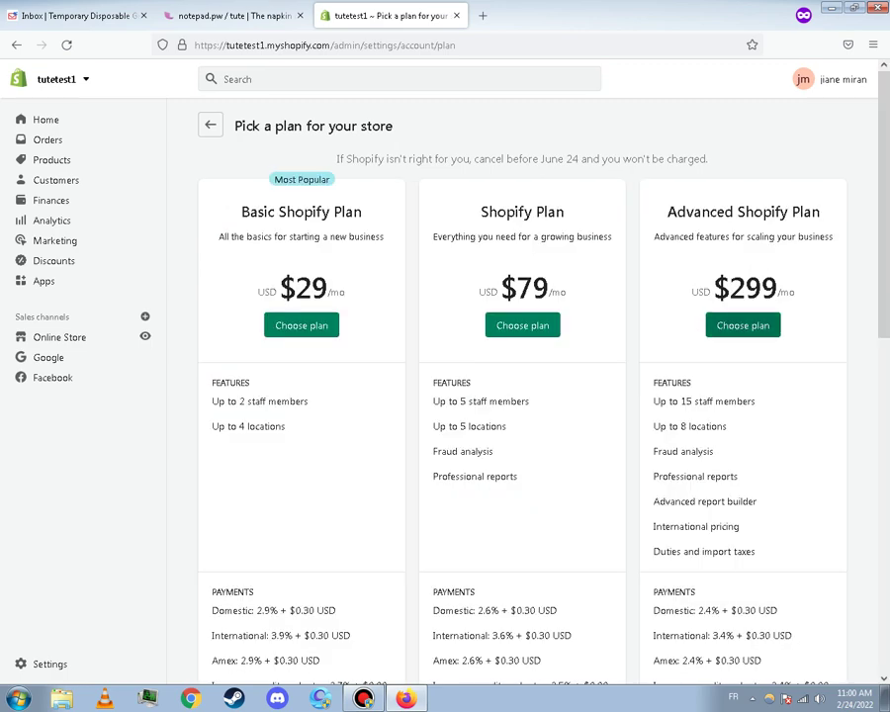
click(522, 326)
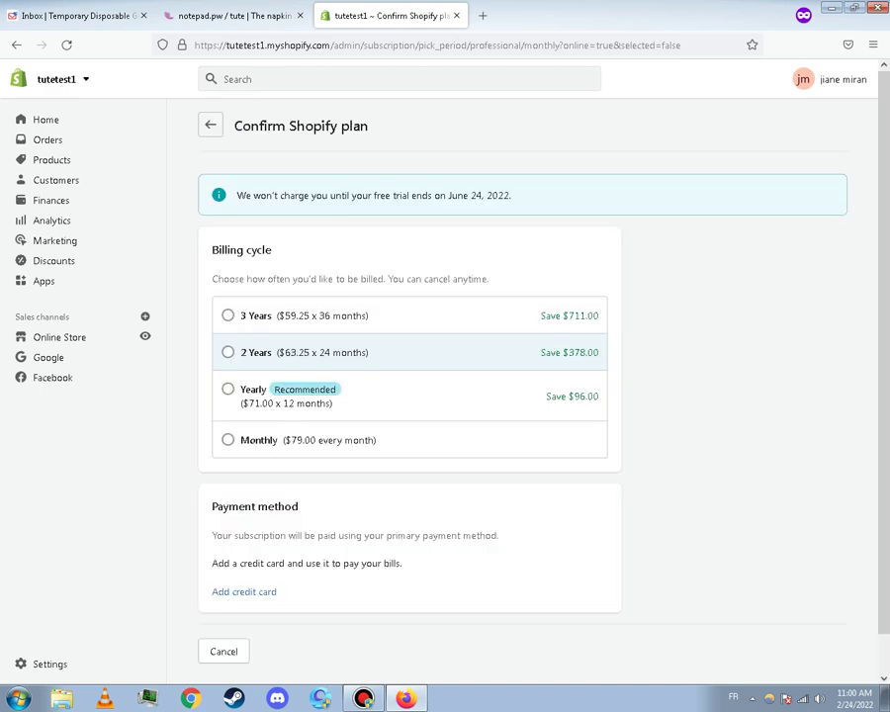
click(227, 389)
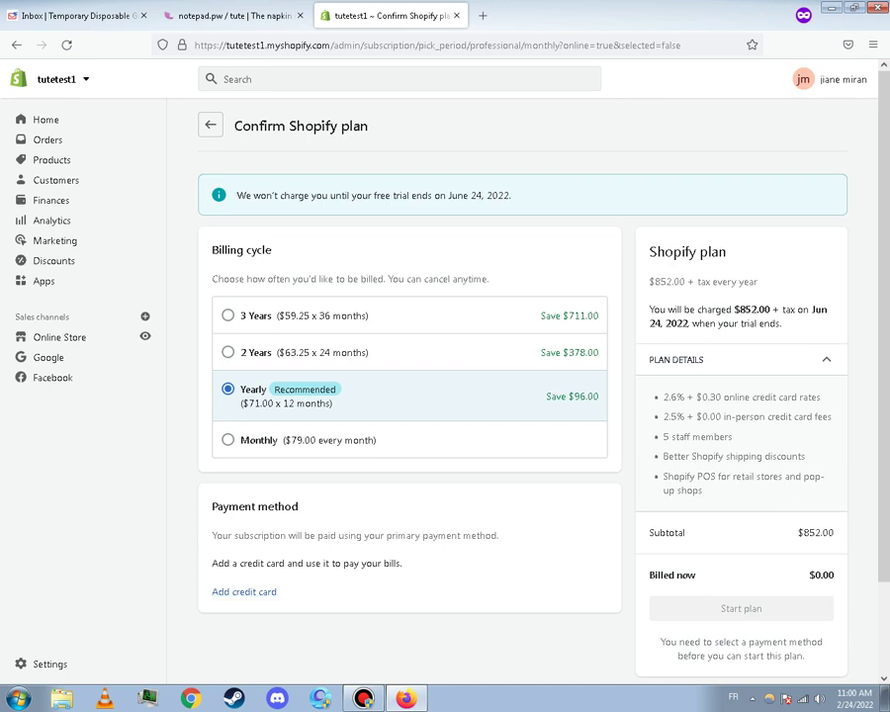
click(244, 591)
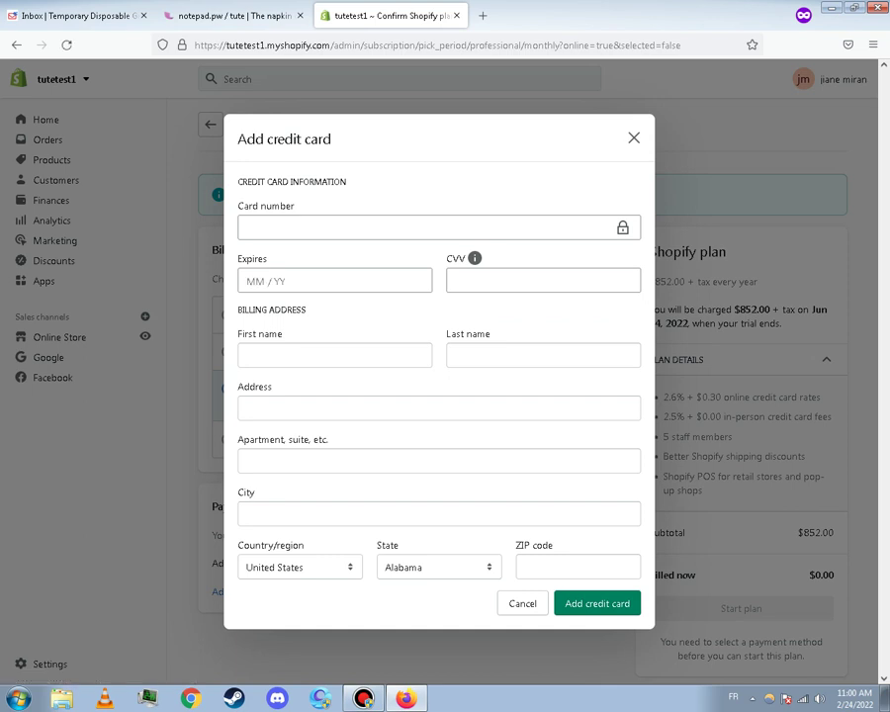
click(247, 228)
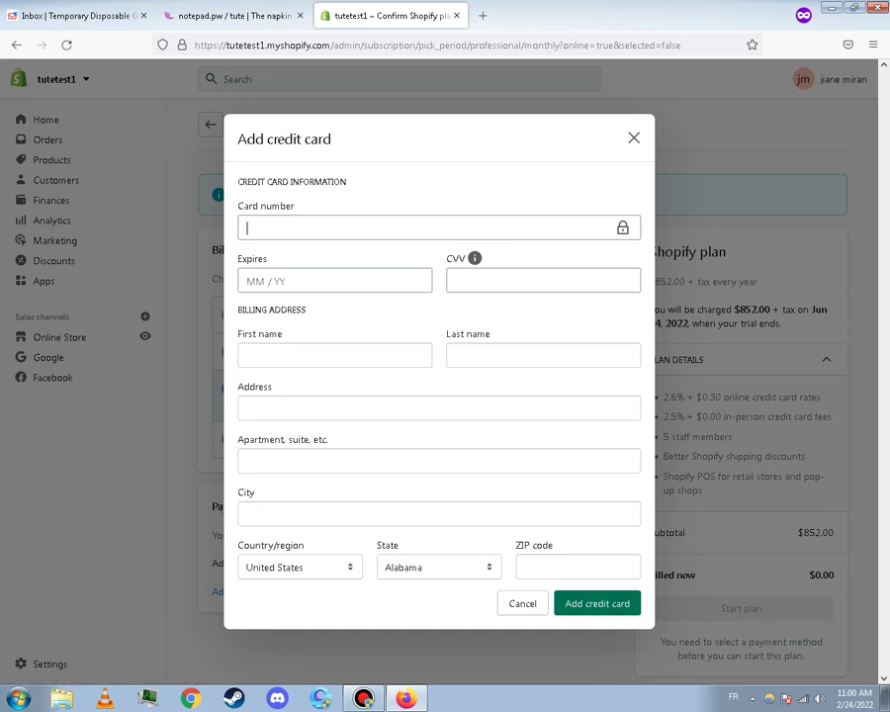
click(228, 15)
scroll(445, 297, down, 3)
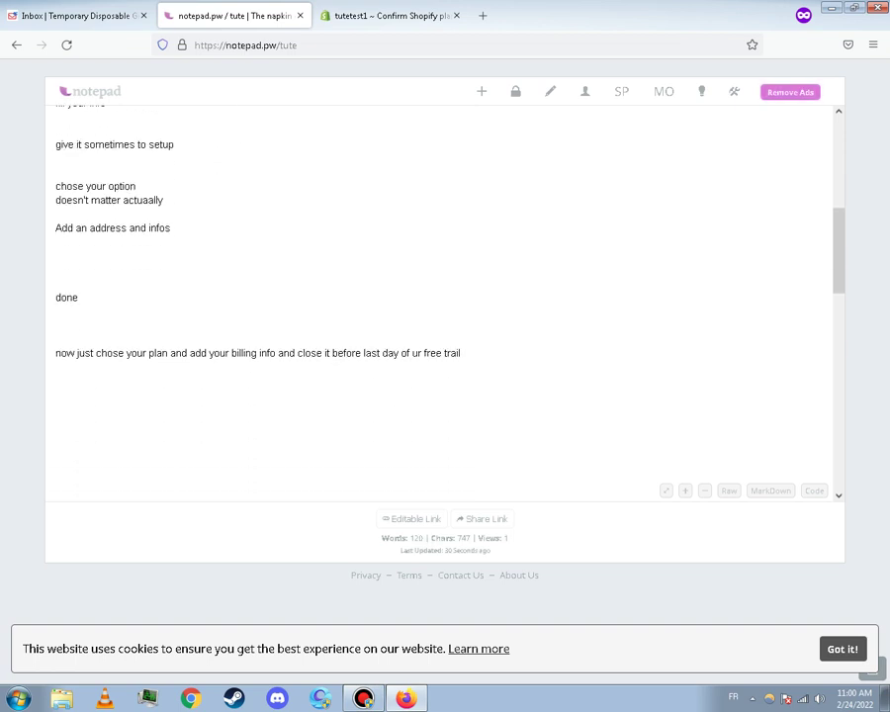
Add the note lines 'once it's done' and 'go to'
key(Return)
key(Return)
key(Return)
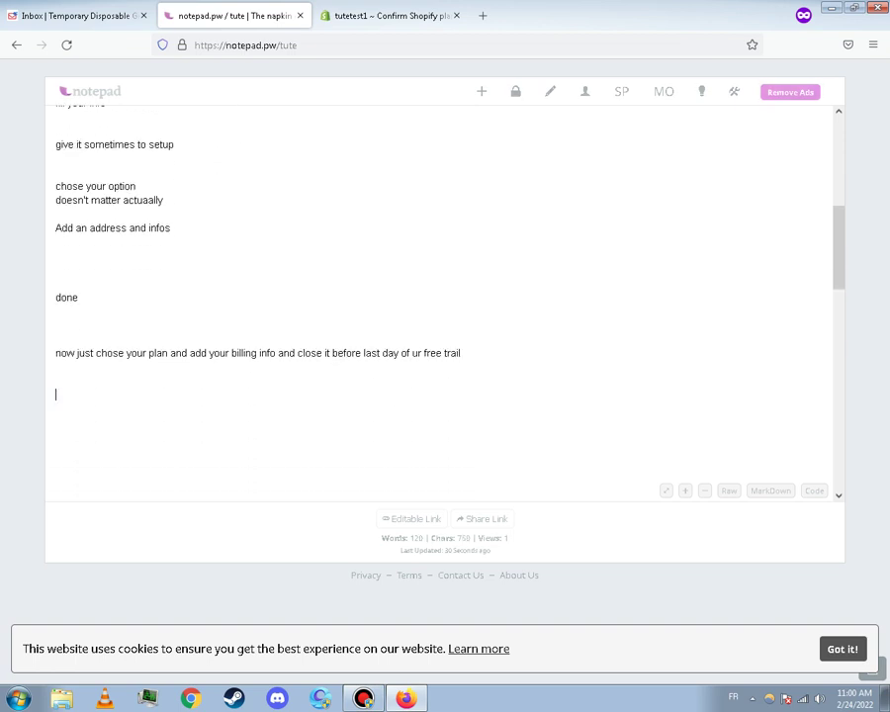
text(fill you infio)
key(BackSpace)
key(BackSpace)
key(BackSpace)
key(BackSpace)
key(BackSpace)
key(BackSpace)
key(BackSpace)
key(BackSpace)
key(BackSpace)
key(BackSpace)
key(BackSpace)
key(BackSpace)
text(once it's don $e)
key(Return)
text(go to)
Close the Add credit card form and complete the note line as 'go to online store'
key(ctrl+Tab)
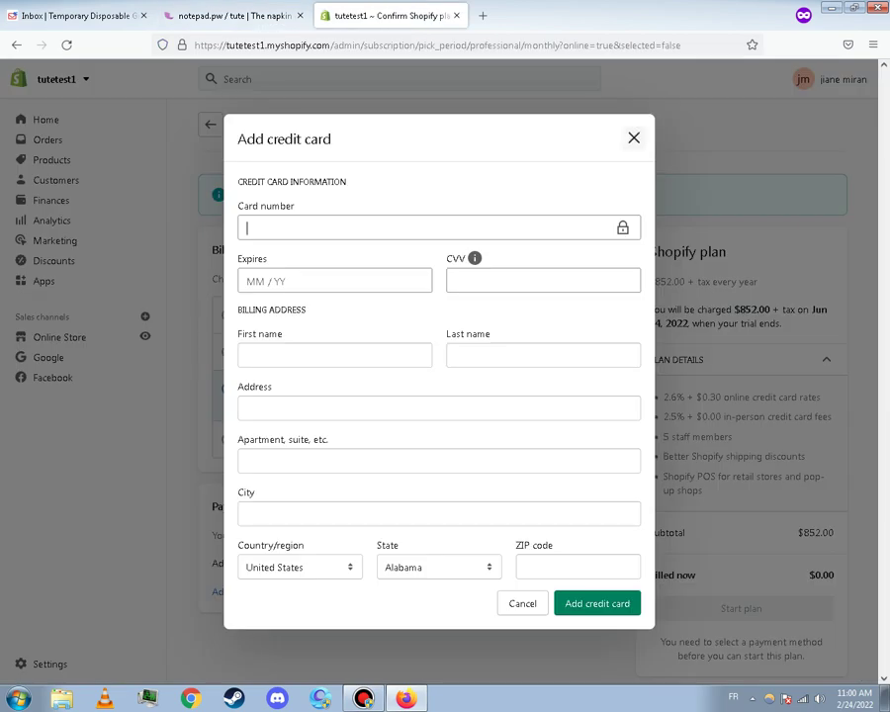
key(Escape)
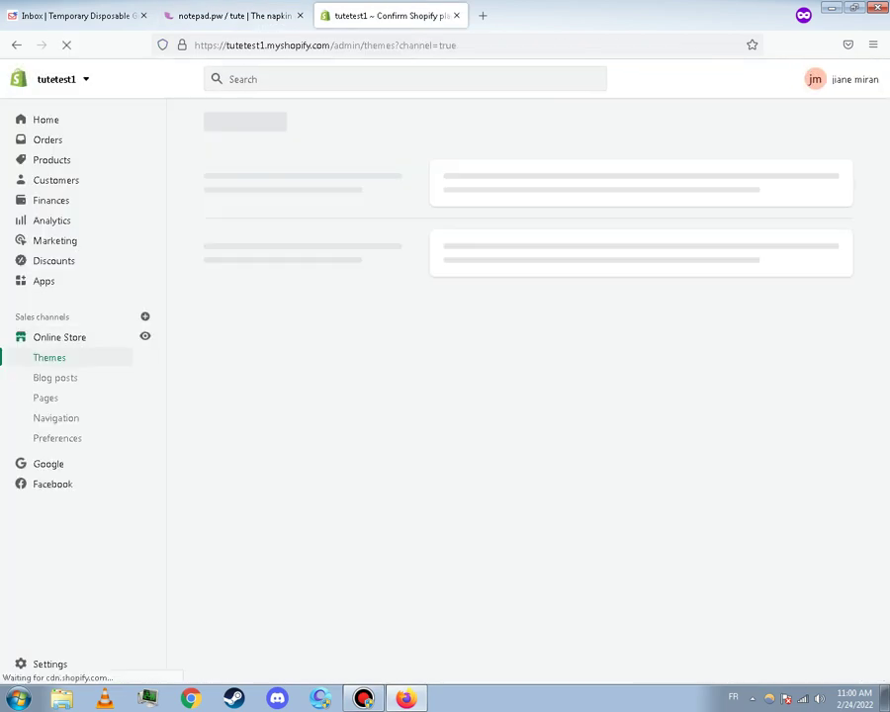
key(ctrl+shift+Tab)
text(on)
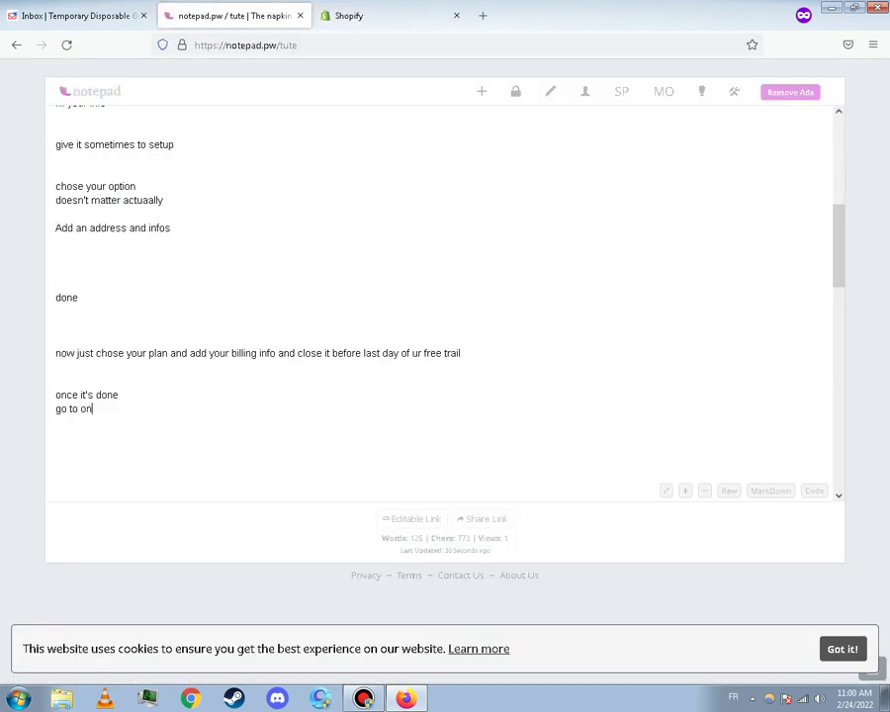
text(line store)
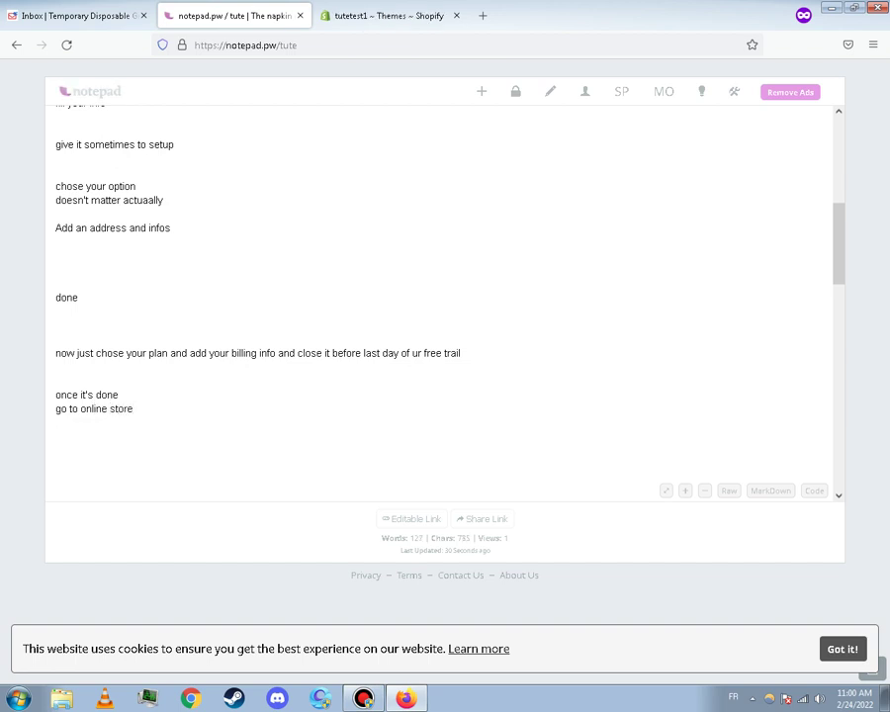
key(ctrl+Tab)
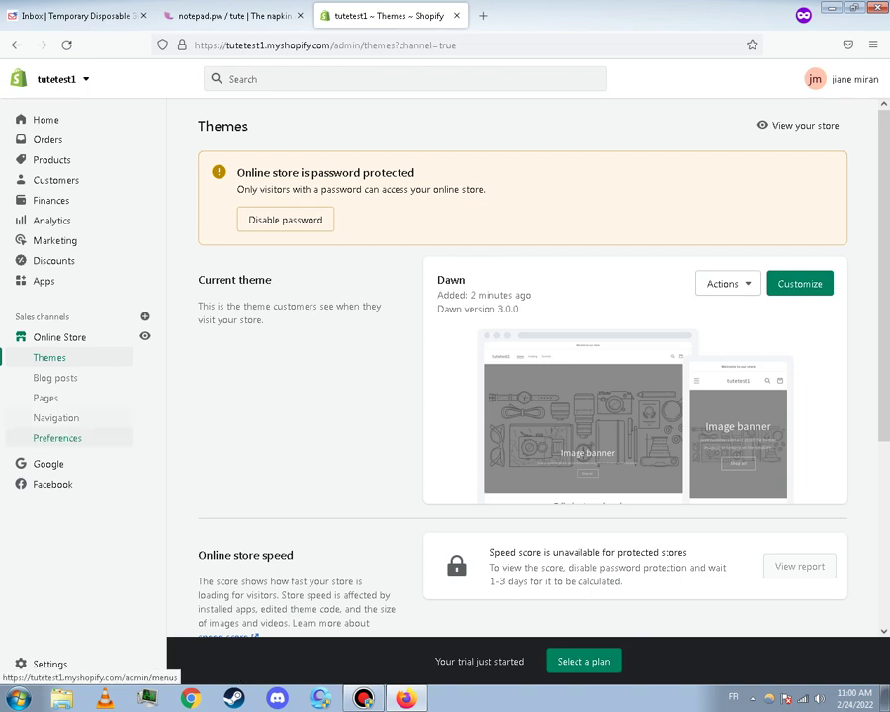
Open Online Store Preferences and note 'then preference and disable password'
click(57, 438)
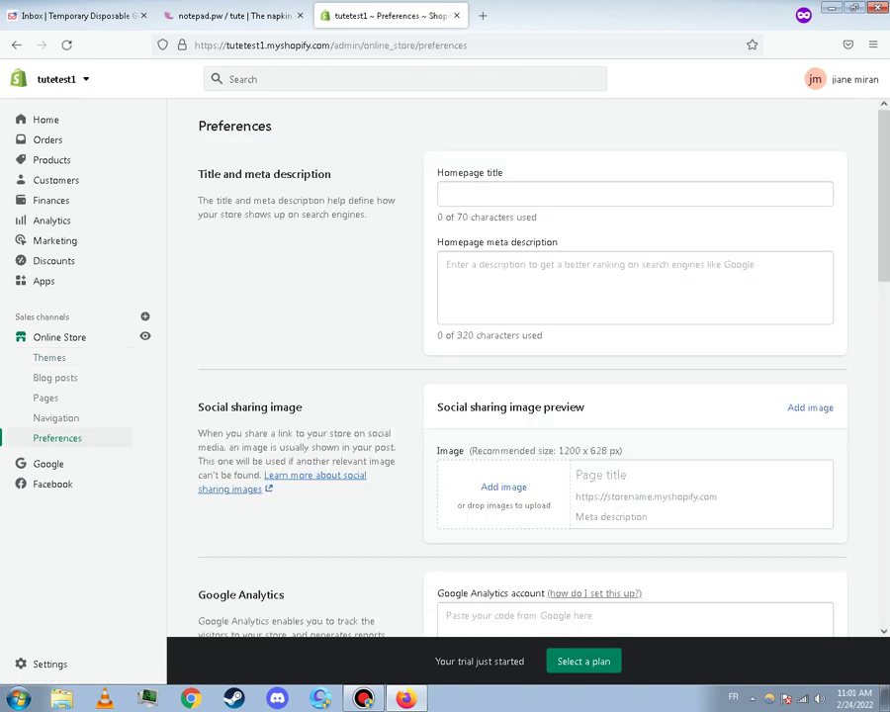
click(227, 15)
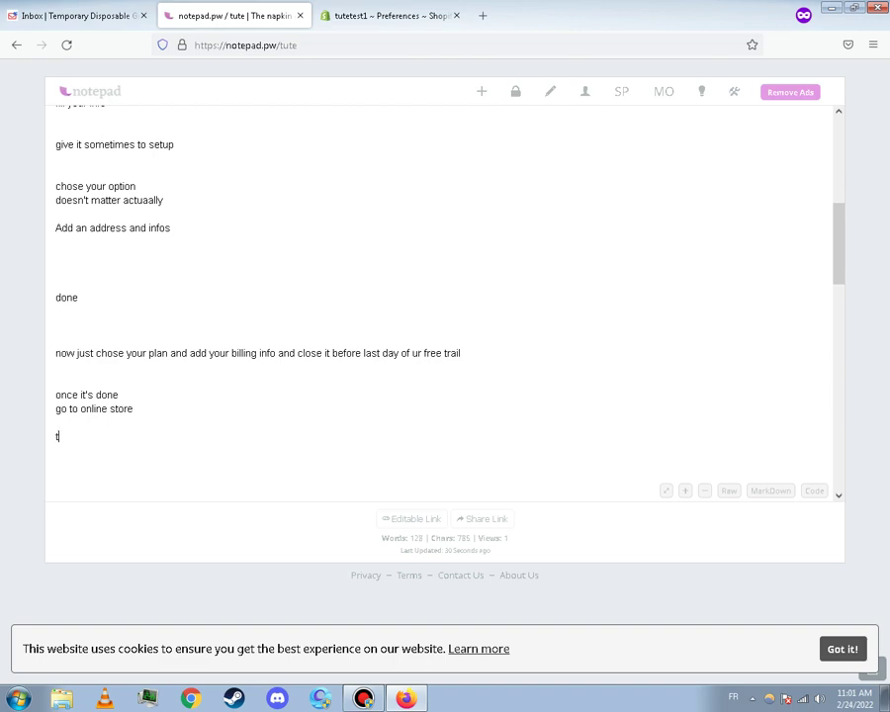
text(hen)
click(392, 16)
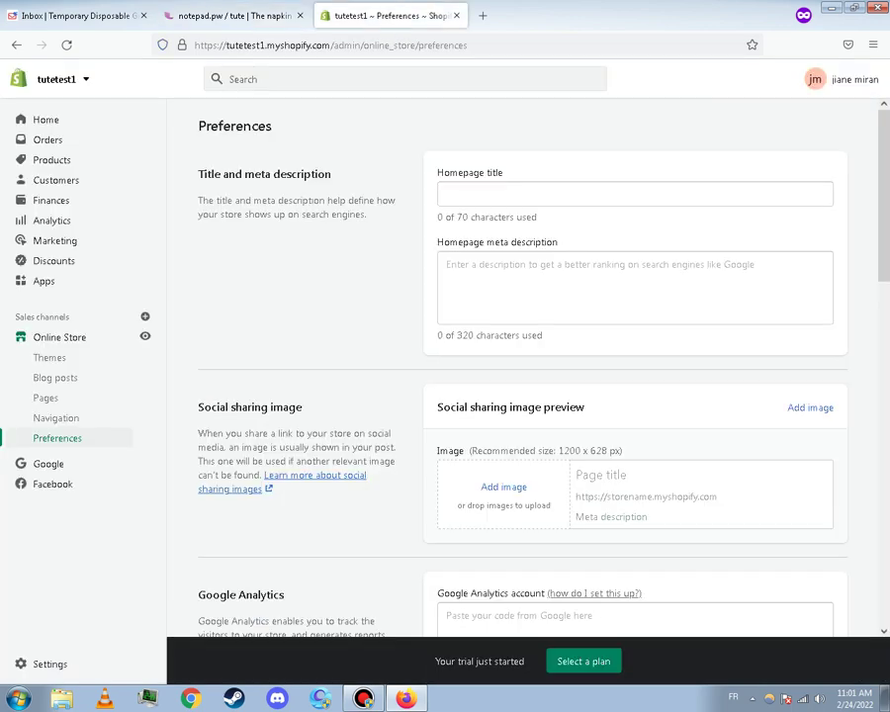
drag(883, 195, 883, 464)
click(235, 16)
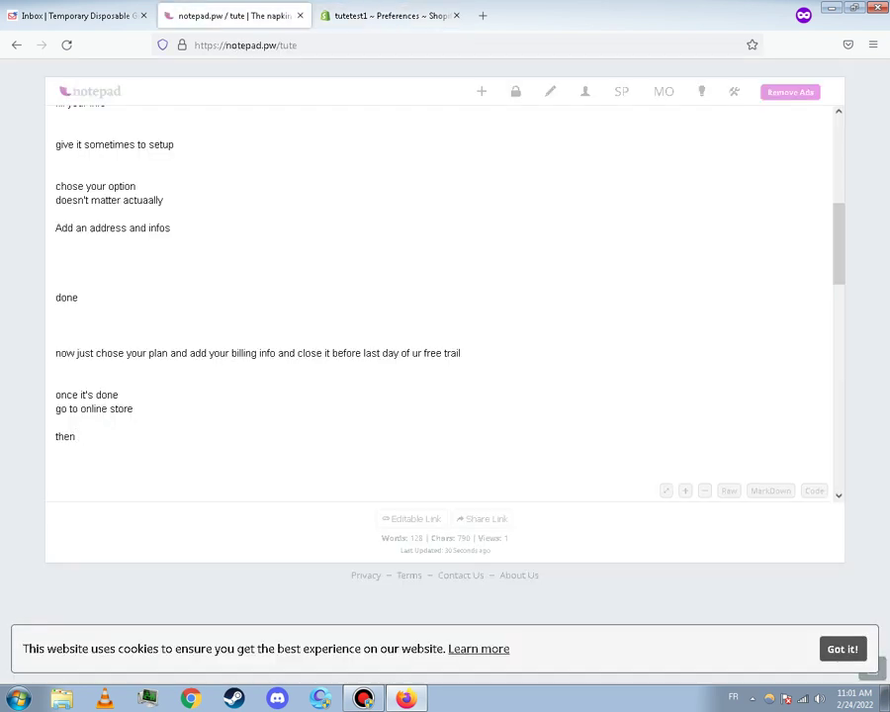
text(eference and disable pa)
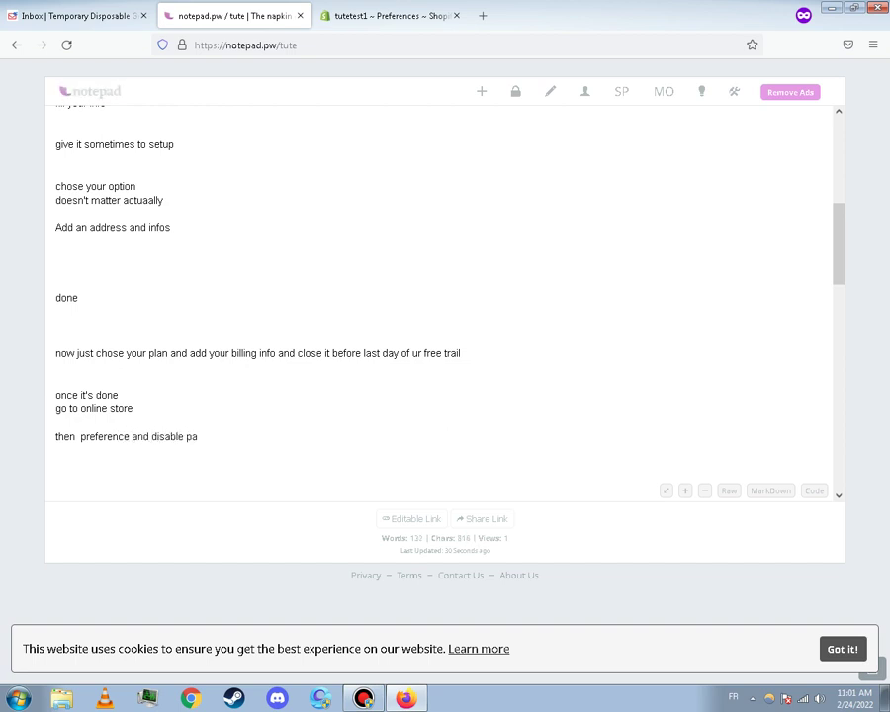
text(ssword)
key(ctrl+Tab)
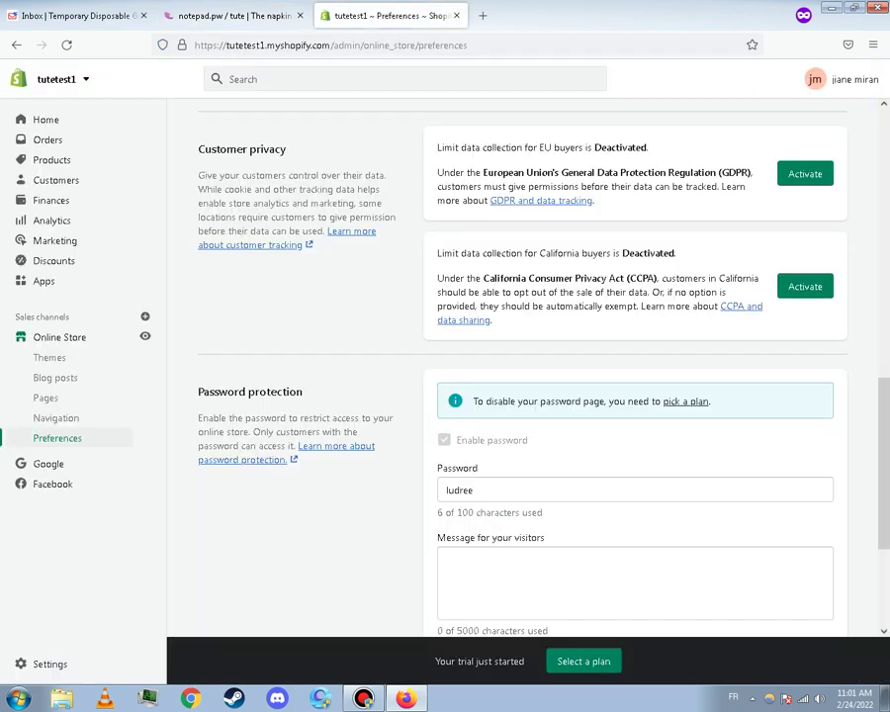
Copy the password-protection notice from Preferences and paste it on a new note line
drag(497, 402, 473, 402)
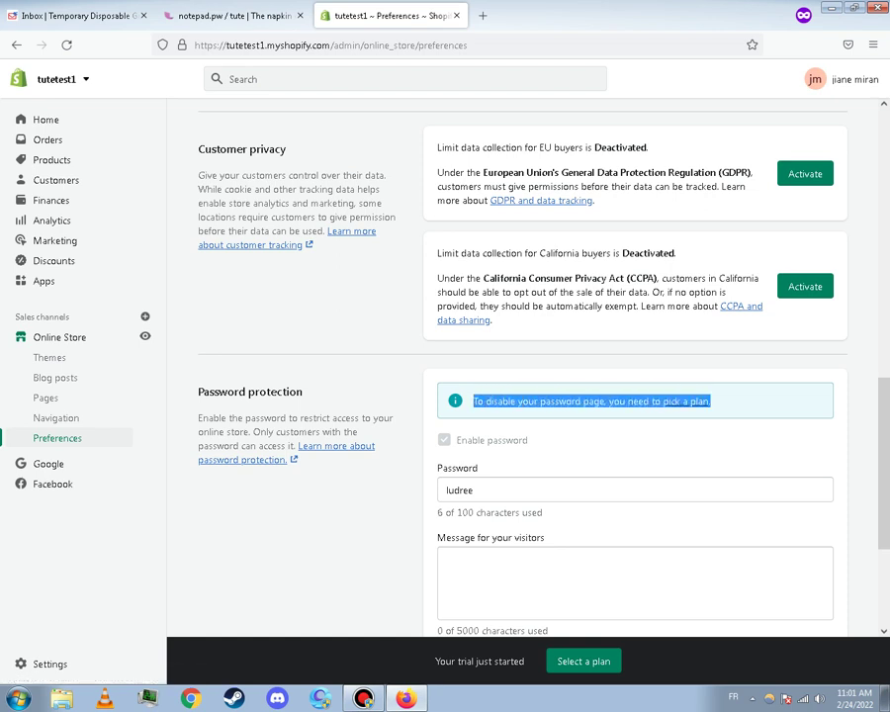
right_click(452, 402)
click(465, 411)
click(233, 15)
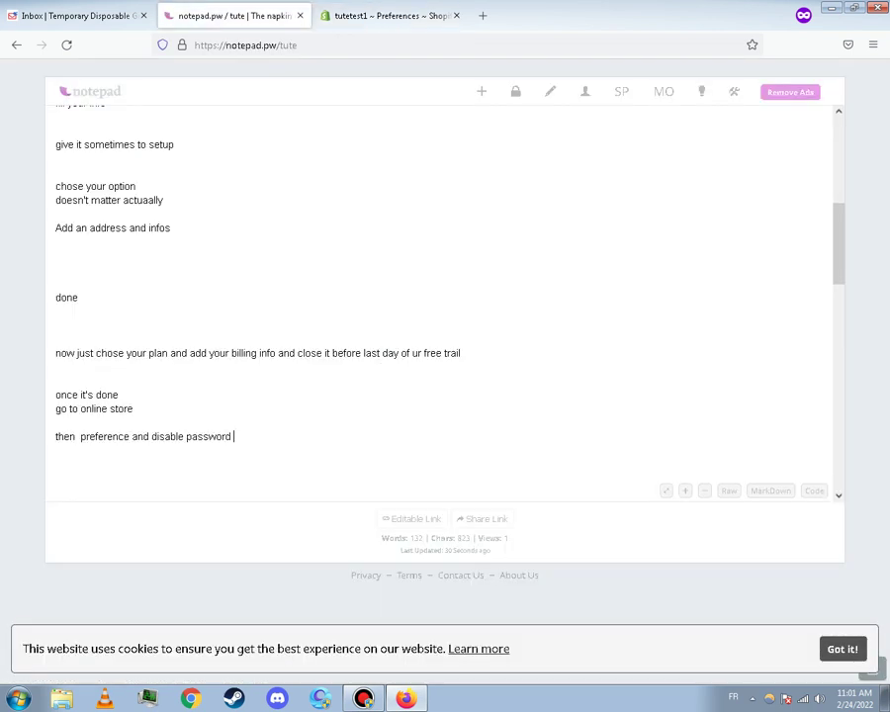
key(Return)
key(Return)
right_click(180, 476)
click(206, 550)
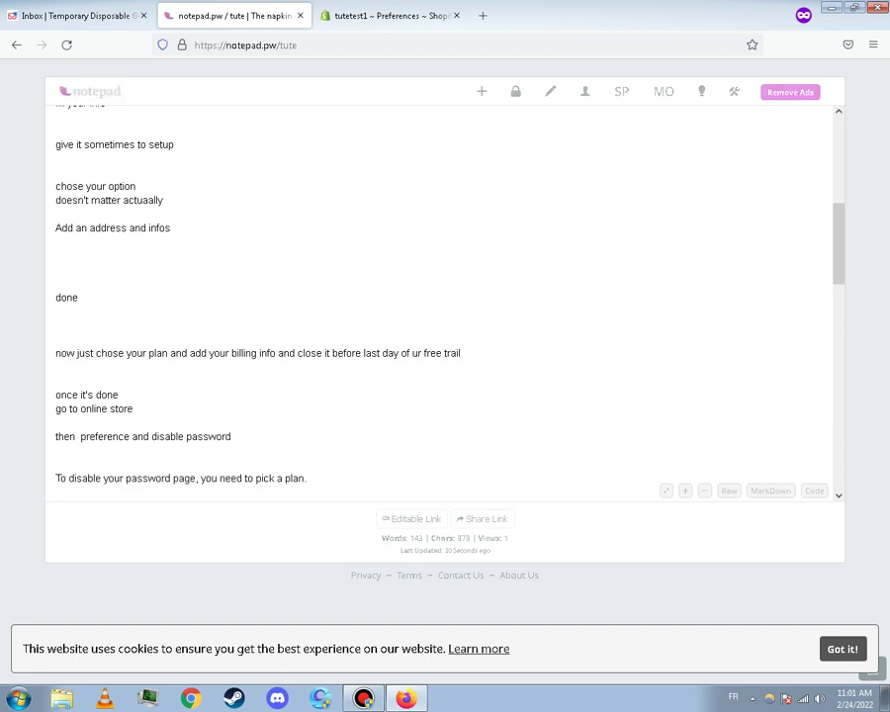
Add 'of course after you chose your plan' and an apology about already-used billing info
key(Return)
text(of course after you c)
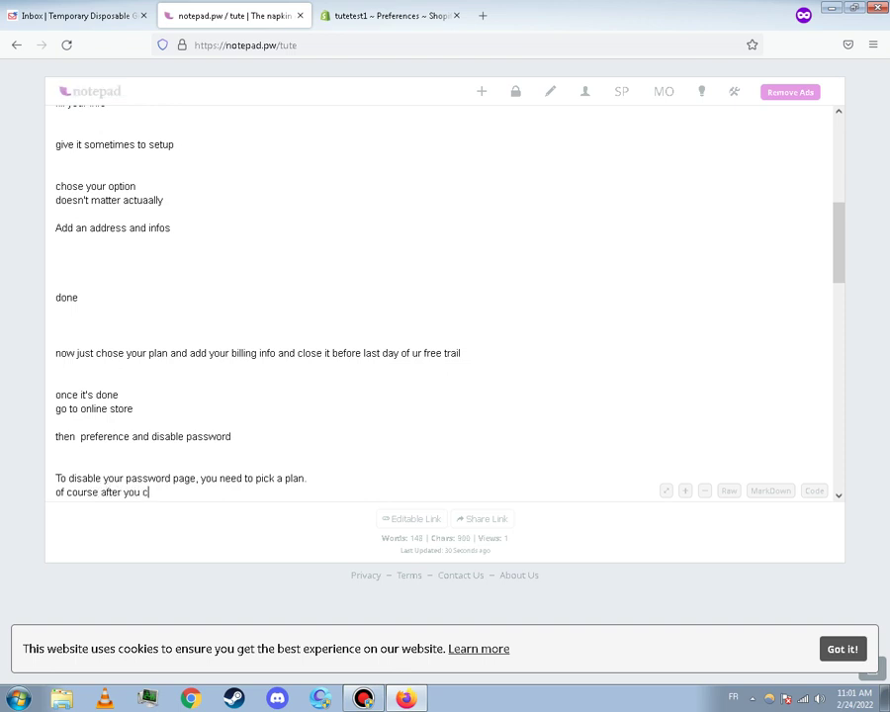
text(hose your plan)
key(Return)
key(Return)
key(Return)
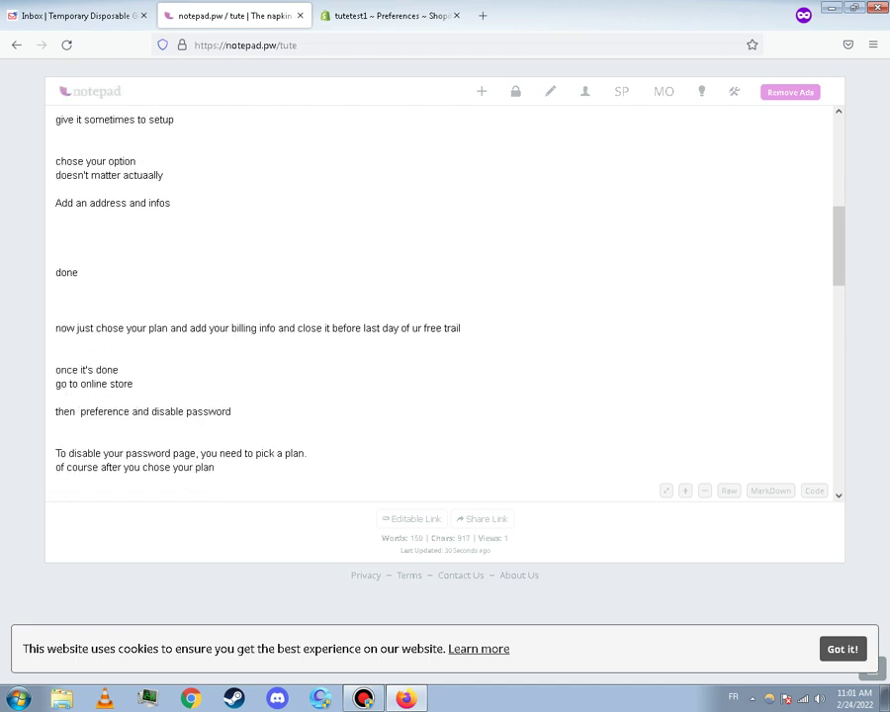
text(sorry)
key(BackSpace)
key(BackSpace)
key(BackSpace)
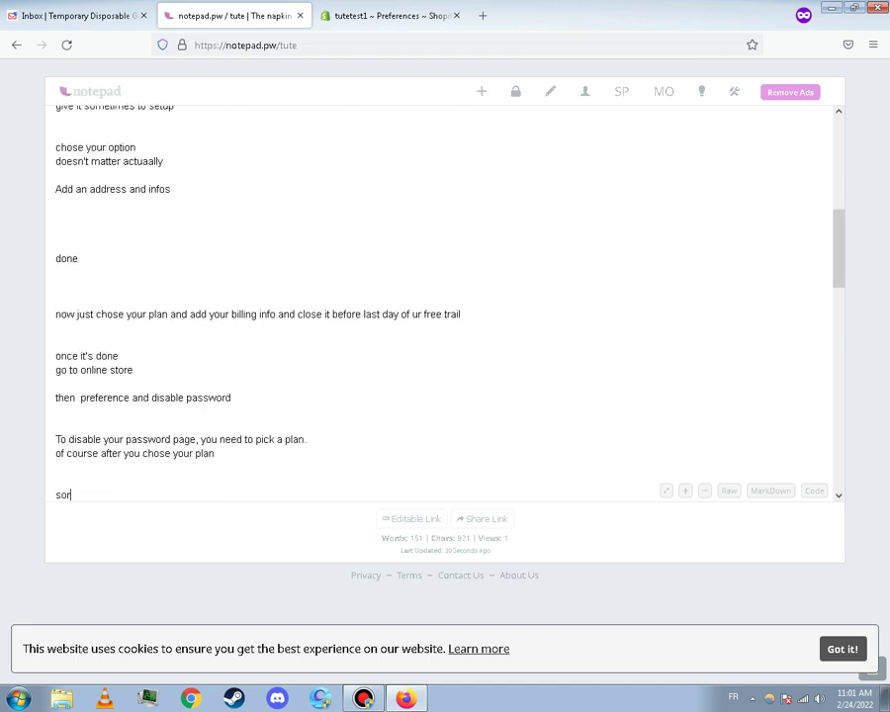
text(rry i can)
text('rt )
text(chose be)
text(cause )
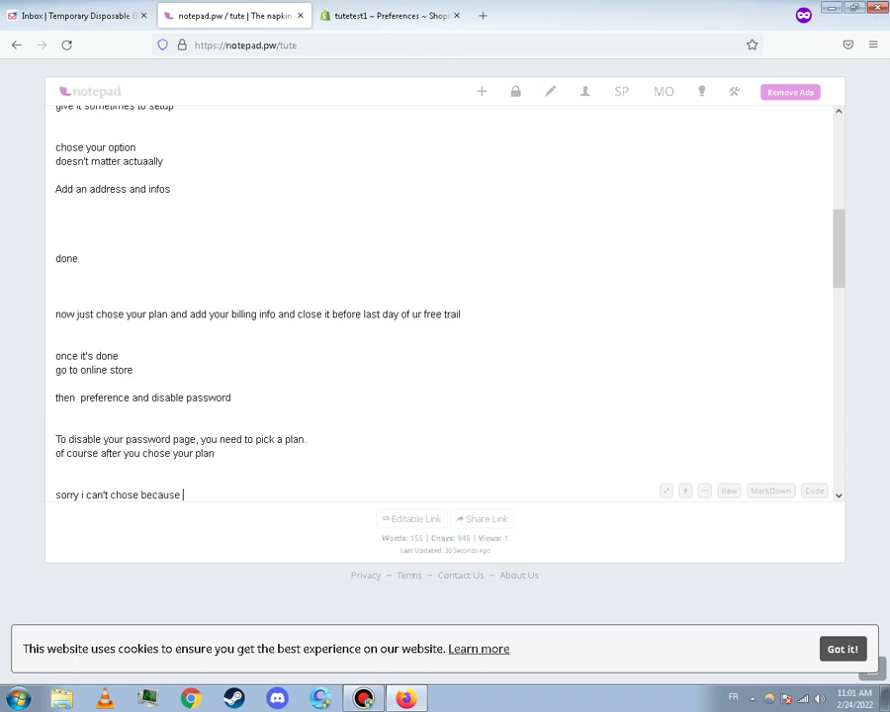
text(already used my billin)
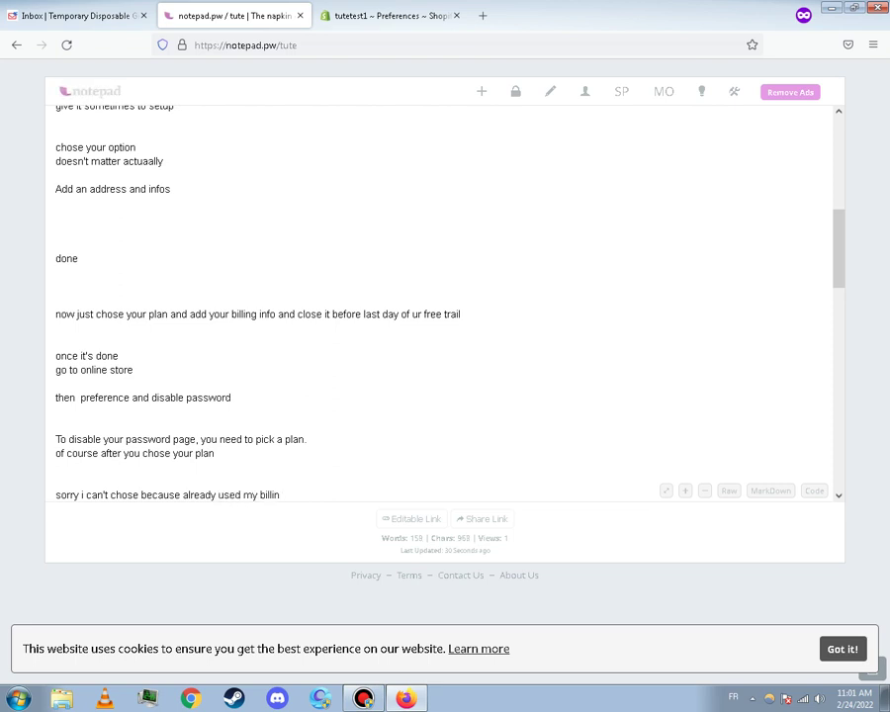
text(g inbfos)
Sign off with 'thanks for watching', 'see next video with' and 'new tute' lines
key(Return)
key(Return)
key(Return)
key(Return)
text(than)
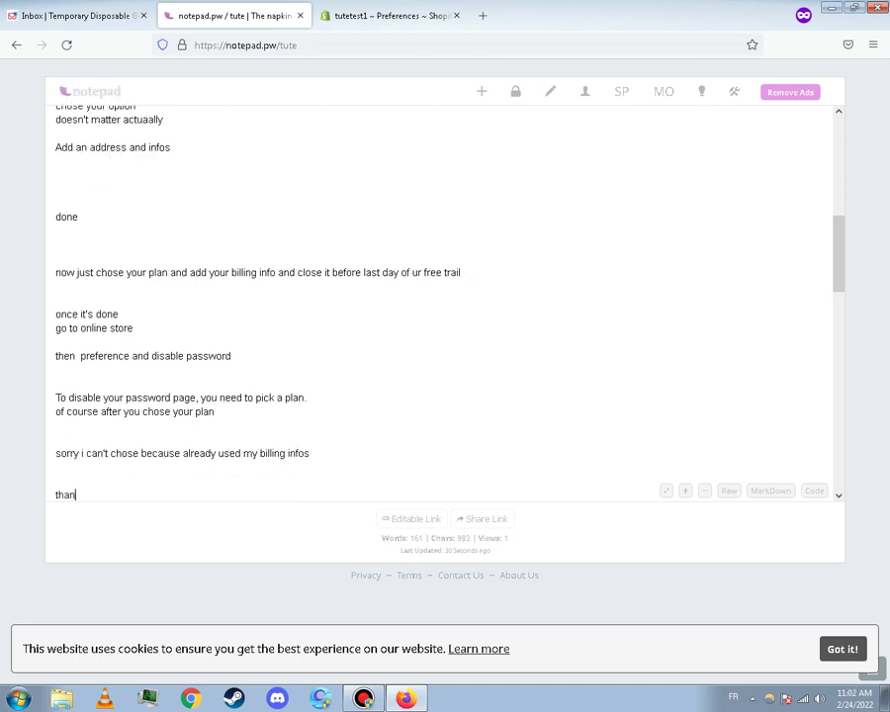
text(ks for watching)
key(Return)
key(Return)
text(see ne)
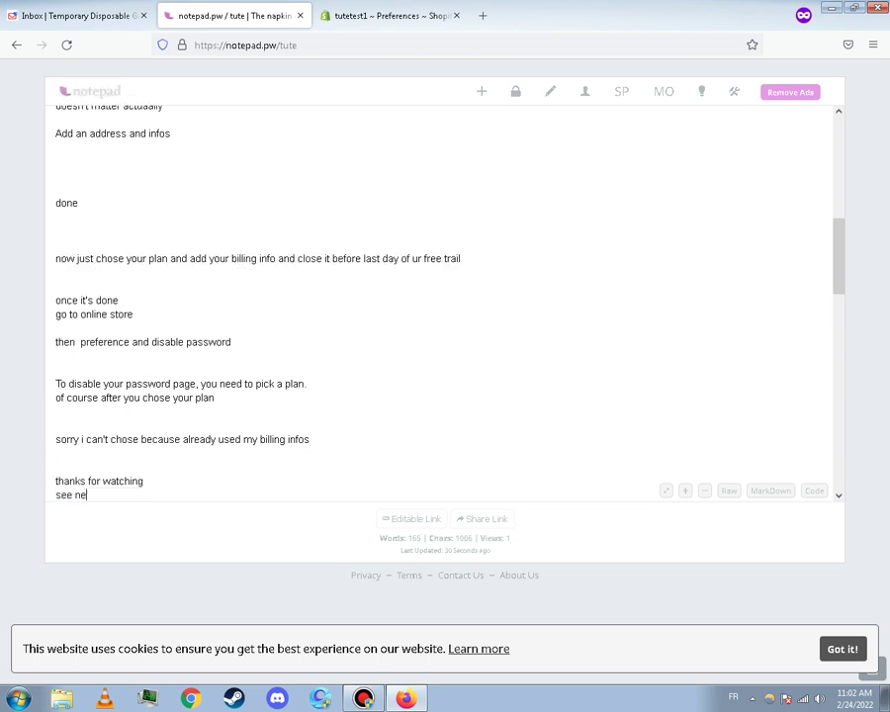
text(xt video with)
key(Return)
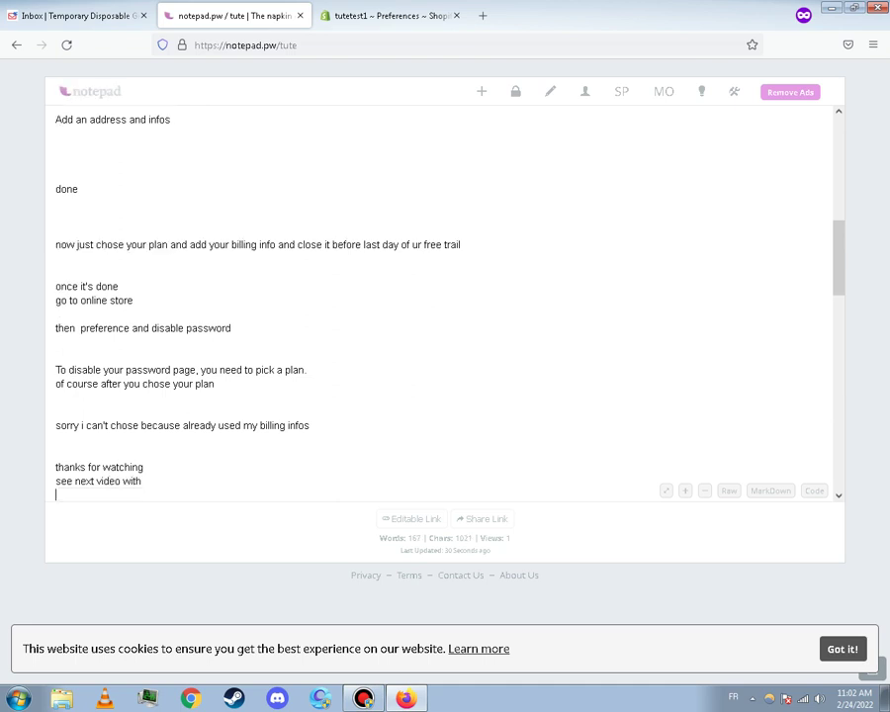
text(new tute)
key(Return)
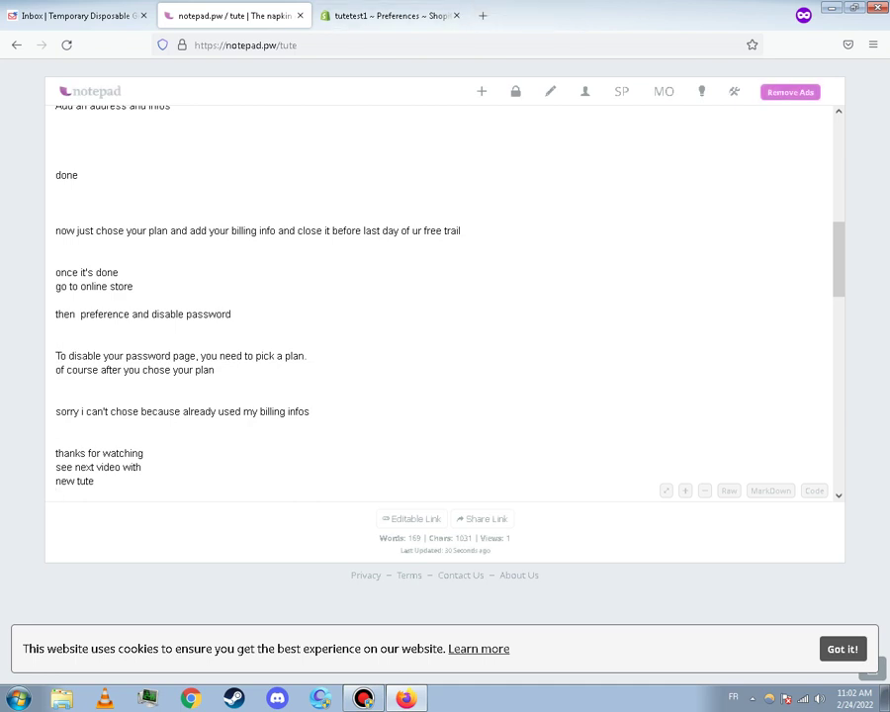
click(364, 699)
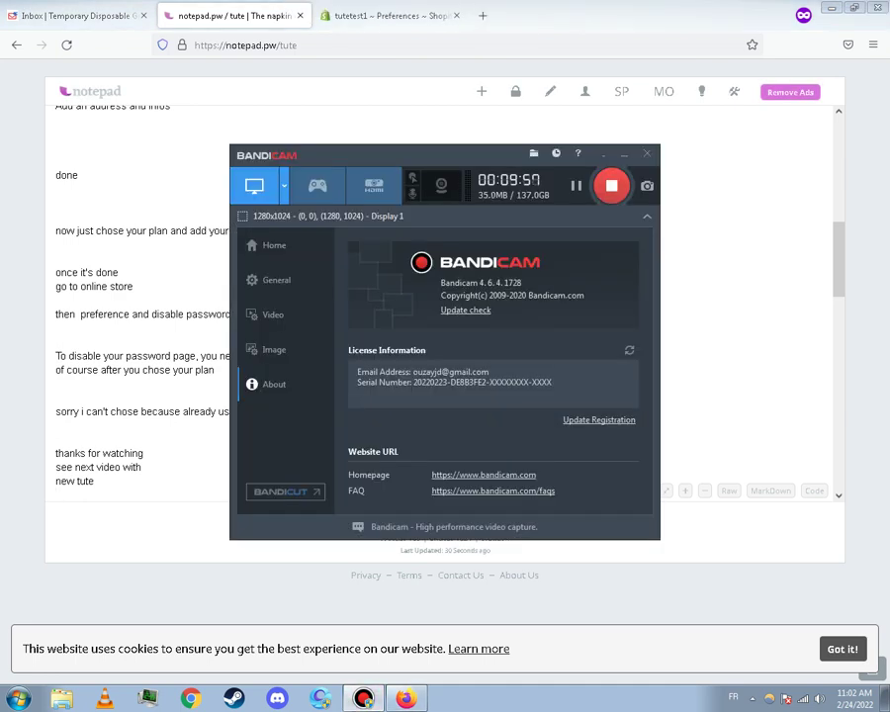